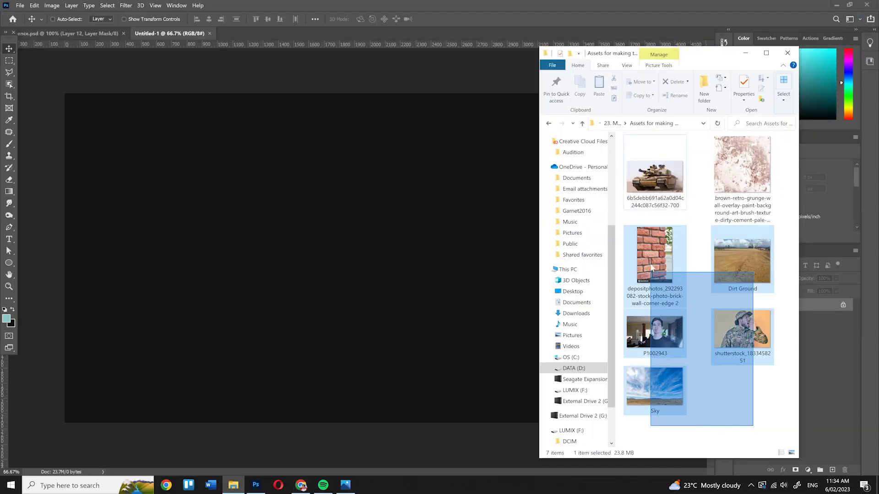
Step: Place the tank, brick wall, dirt ground, portrait, soldier and sky images into the blank Untitled-1 document
{"action": "left_click_drag", "start_coordinate": [620, 227], "coordinate": [655, 185]}
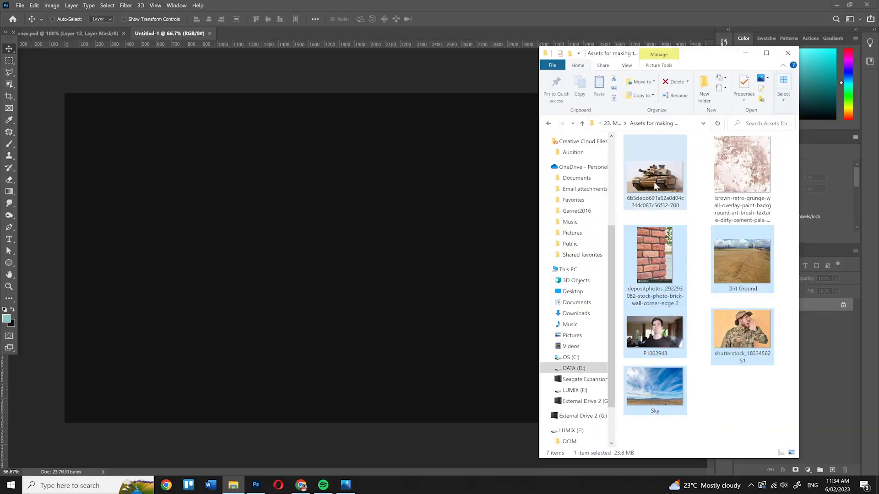
{"action": "left_click_drag", "start_coordinate": [350, 231], "coordinate": [457, 304]}
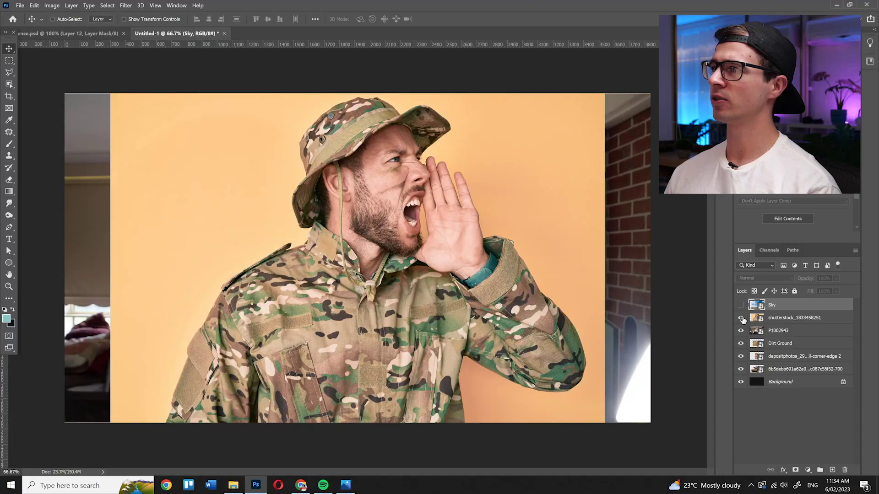
{"action": "left_click", "coordinate": [790, 319]}
{"action": "left_click", "coordinate": [9, 85]}
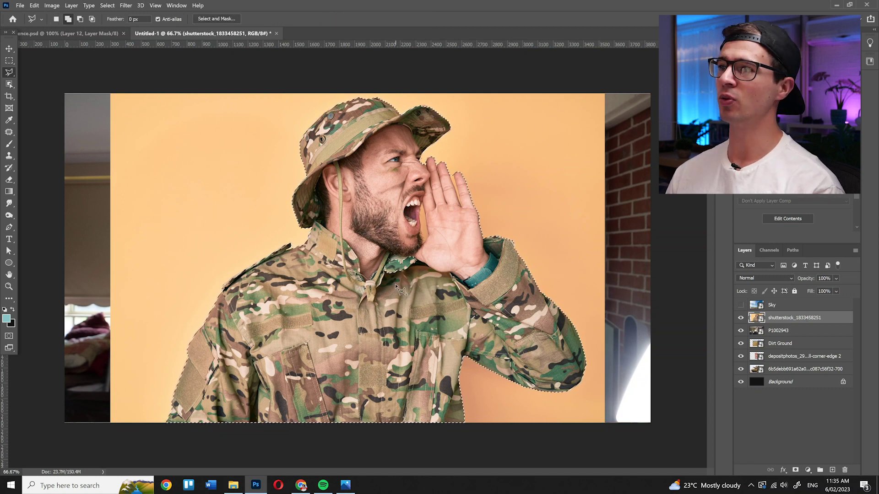
{"action": "left_click", "coordinate": [397, 285], "text": "shift"}
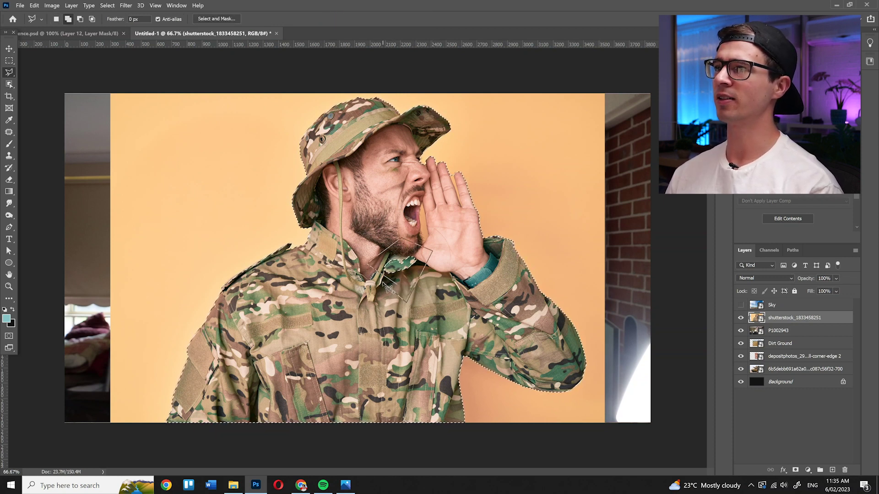
Step: Subtract the orange background gap between the soldier's mouth and hand from the selection with the Polygonal Lasso
{"action": "scroll", "coordinate": [383, 282], "scroll_direction": "up", "scroll_amount": 2}
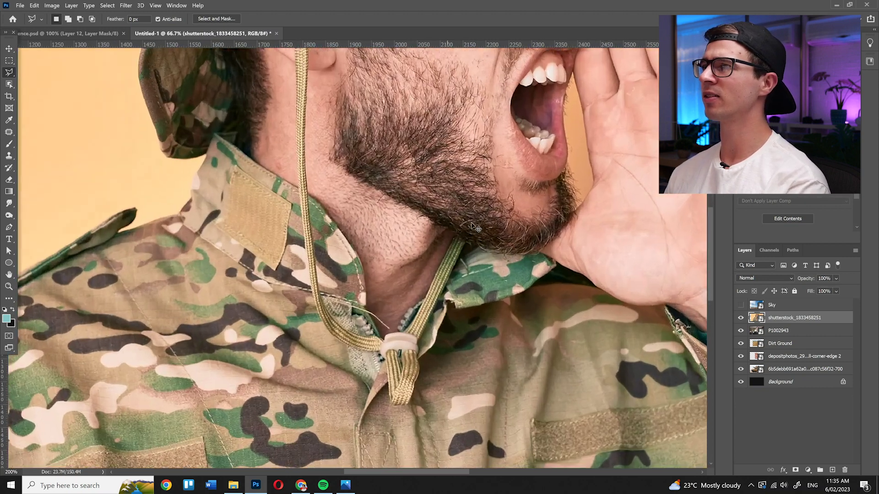
{"action": "key", "text": "ctrl+plus"}
{"action": "left_click_drag", "start_coordinate": [590, 166], "coordinate": [406, 318]}
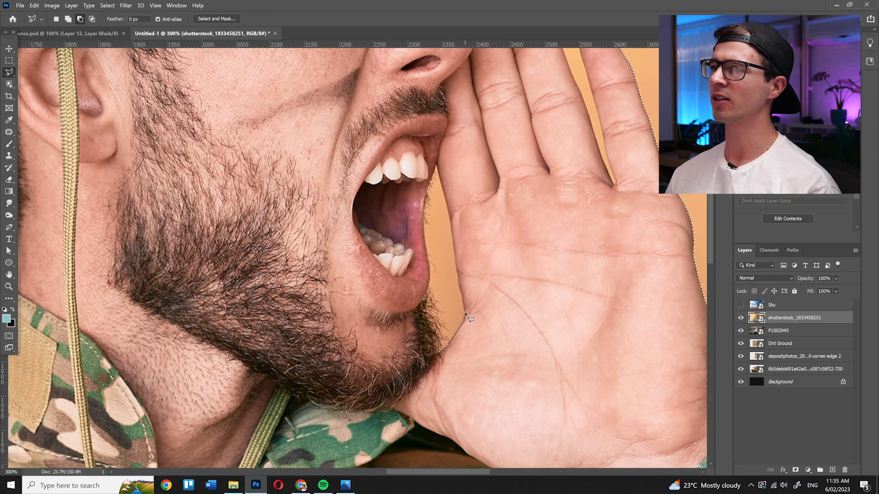
{"action": "left_click", "coordinate": [424, 208]}
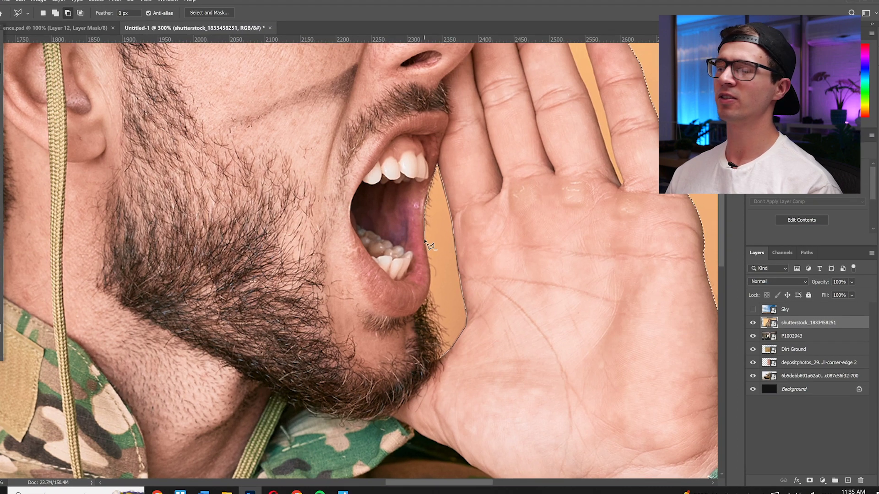
{"action": "left_click", "coordinate": [424, 238]}
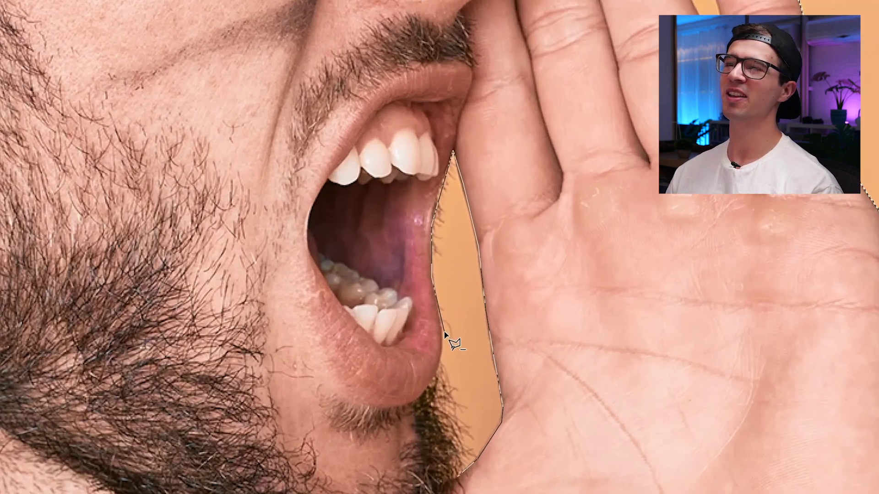
{"action": "left_click", "coordinate": [444, 335]}
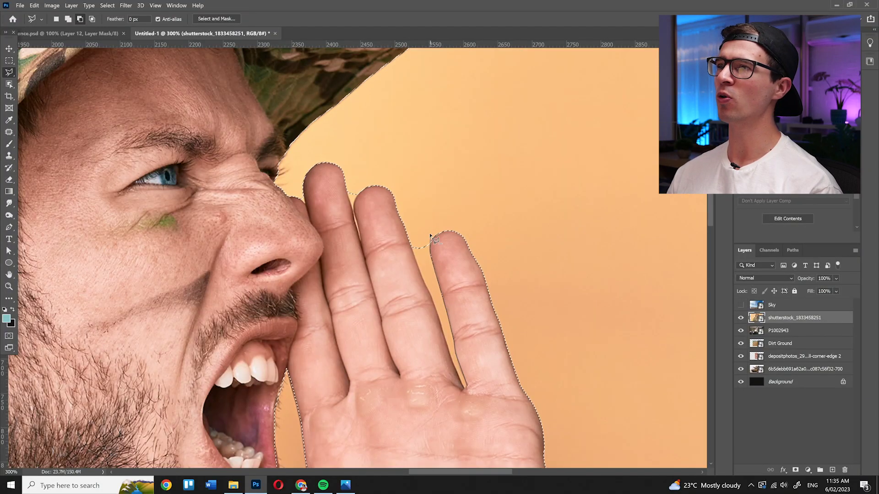
Step: Subtract the background gaps between the soldier's raised fingers from the selection
{"action": "left_click", "coordinate": [408, 235]}
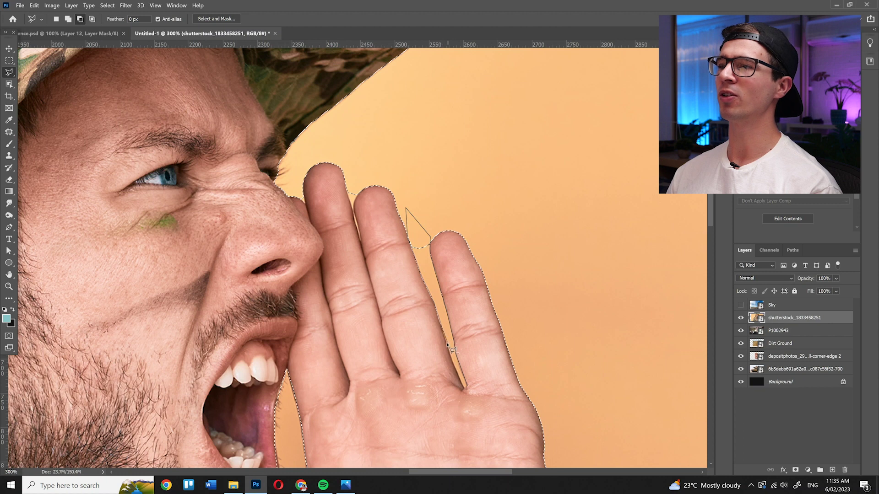
{"action": "left_click", "coordinate": [467, 387]}
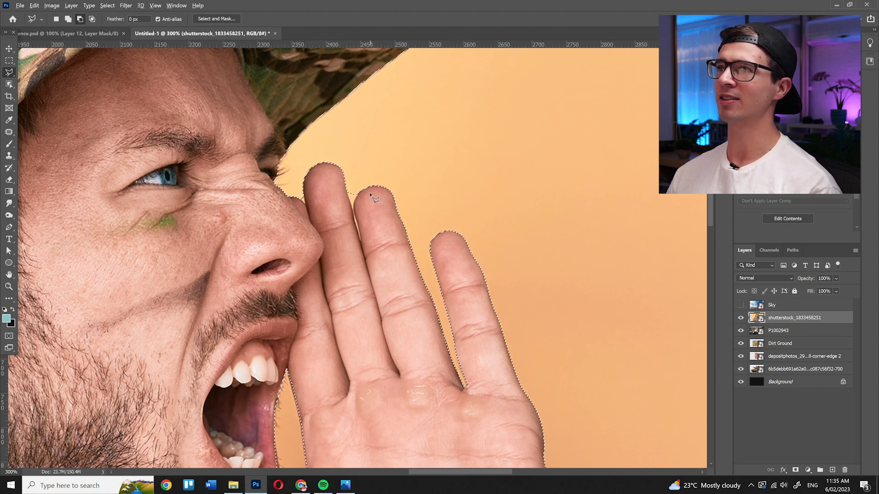
{"action": "left_click", "coordinate": [511, 200]}
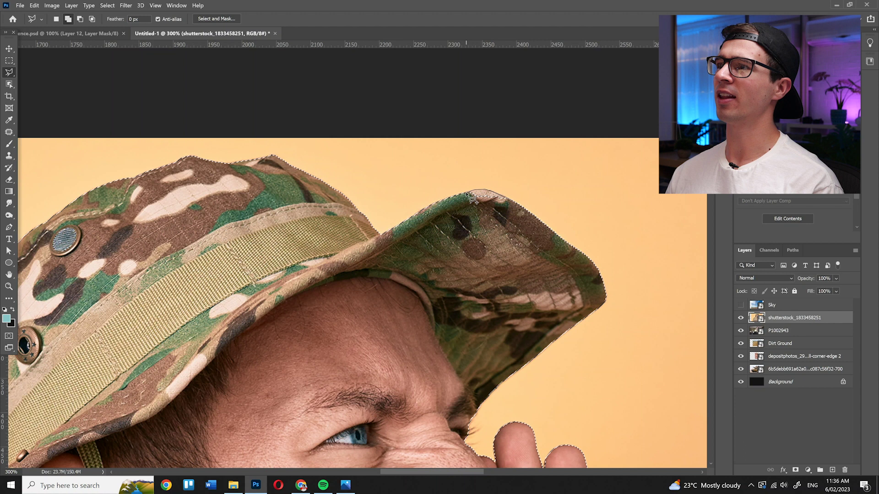
Step: Check the selection edge around the hat and mask out the soldier layer's orange background with the selection
{"action": "left_click_drag", "start_coordinate": [162, 281], "coordinate": [477, 226]}
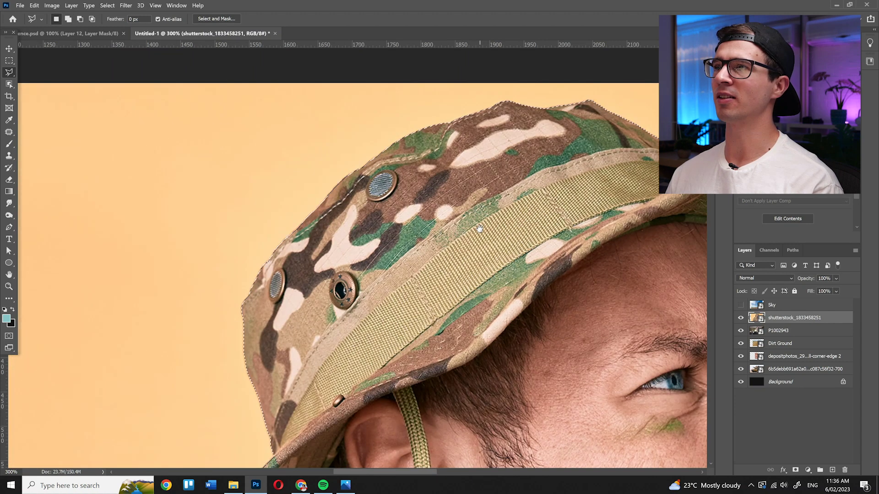
{"action": "key", "text": "ctrl+minus"}
{"action": "key", "text": "ctrl+minus"}
{"action": "key", "text": "ctrl+minus"}
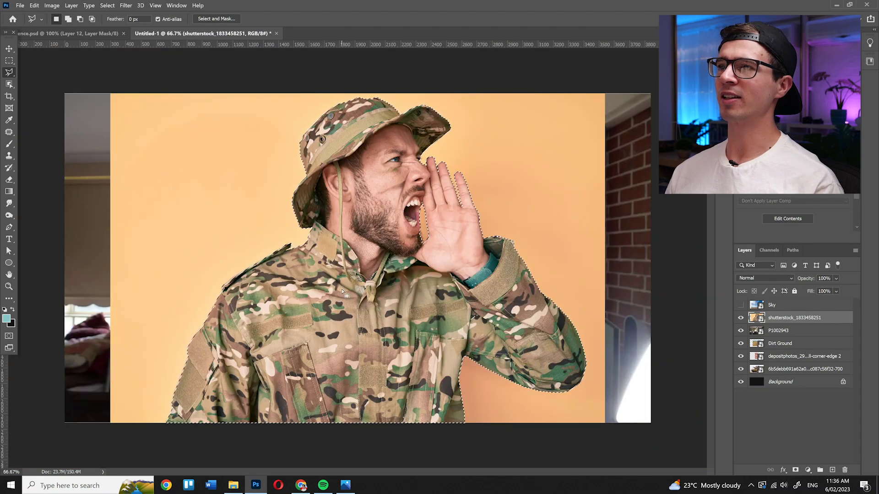
{"action": "left_click", "coordinate": [796, 470]}
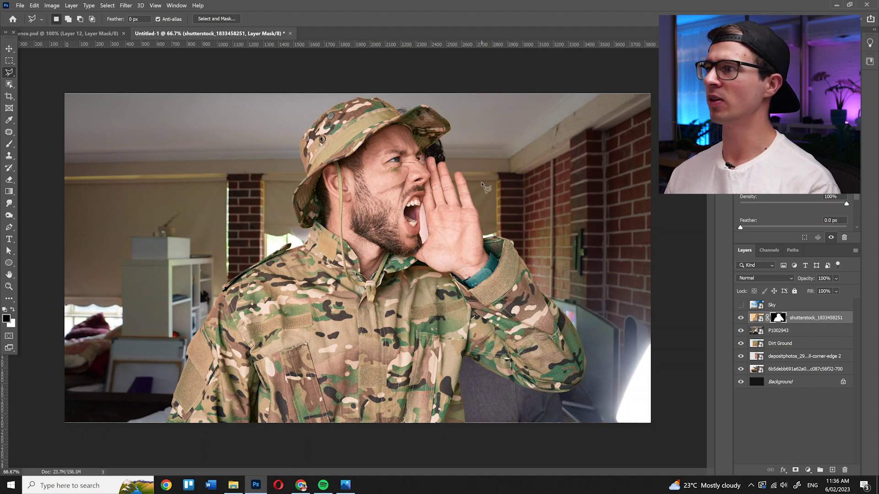
Step: Hide the soldier layer and select the P1002943 portrait layer underneath it
{"action": "left_click", "coordinate": [741, 319]}
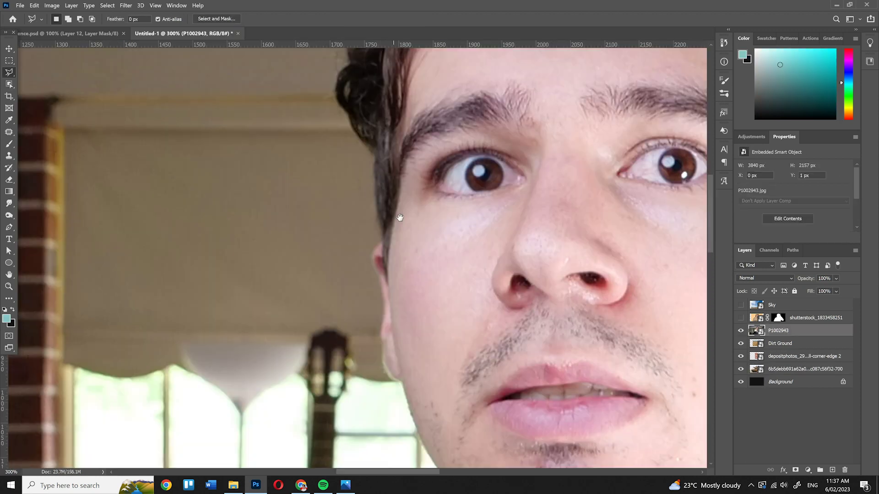
{"action": "scroll", "coordinate": [399, 218], "scroll_direction": "up", "scroll_amount": 3}
{"action": "left_click_drag", "start_coordinate": [432, 157], "coordinate": [212, 249]}
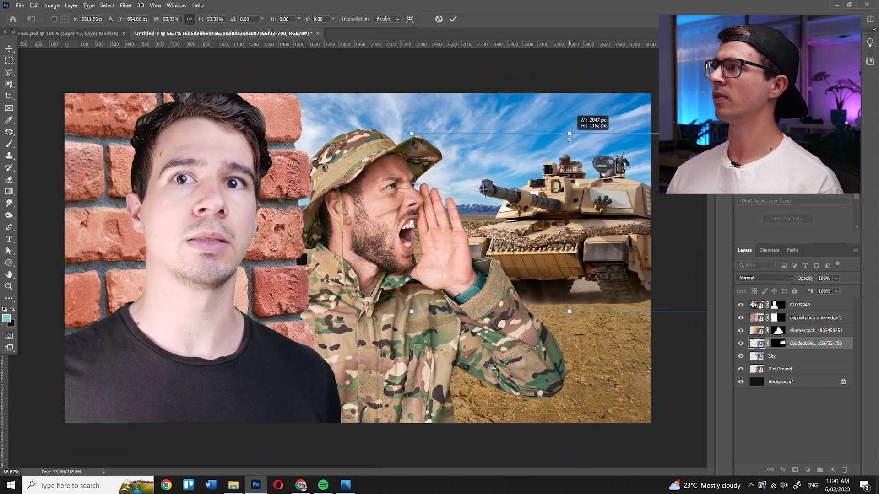
Step: Adjust the scale of the tank layer behind the soldier
{"action": "left_click_drag", "start_coordinate": [589, 122], "coordinate": [608, 114]}
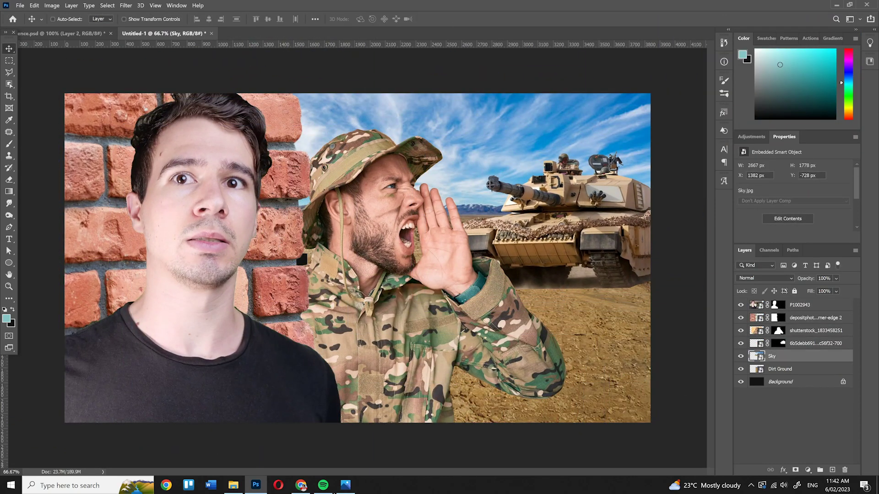
Step: Copy the helicopter image from the web browser and paste it above the Sky layer
{"action": "left_click", "coordinate": [301, 485]}
{"action": "right_click", "coordinate": [505, 219]}
{"action": "left_click", "coordinate": [539, 247]}
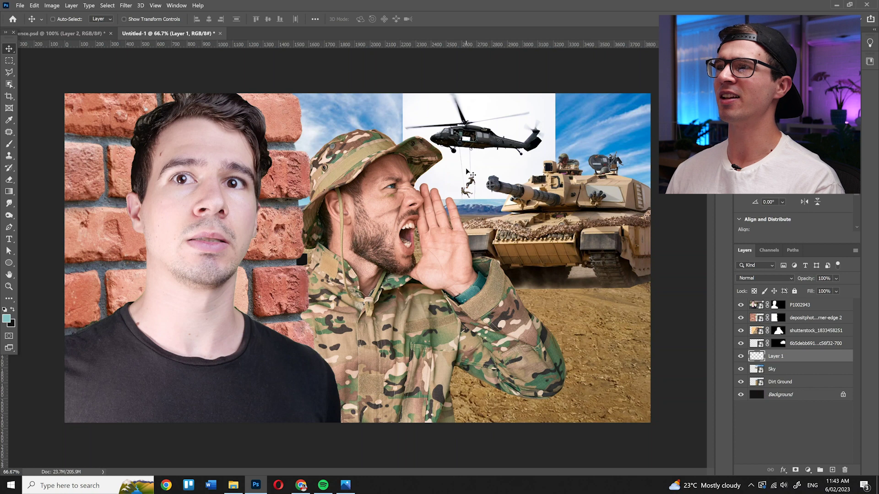
Step: Set the helicopter layer's blend mode to Darker Color and its opacity to 71%
{"action": "left_click", "coordinate": [779, 278]}
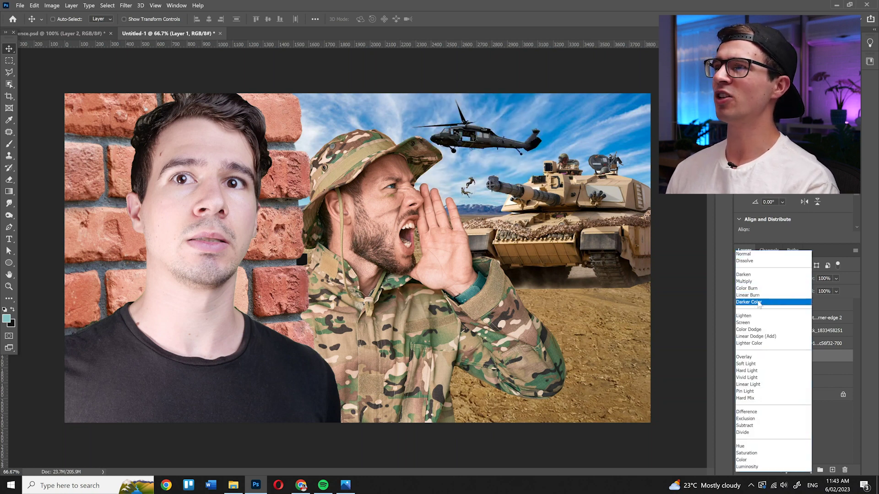
{"action": "left_click", "coordinate": [758, 303]}
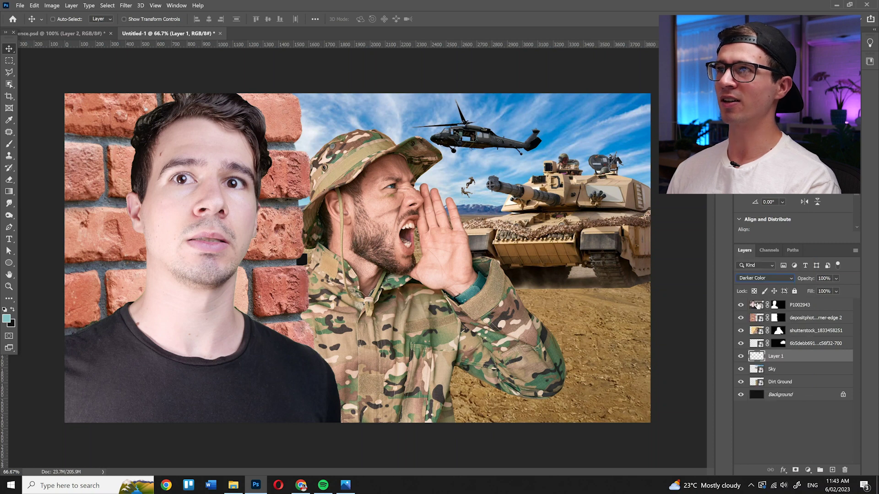
{"action": "left_click", "coordinate": [841, 290]}
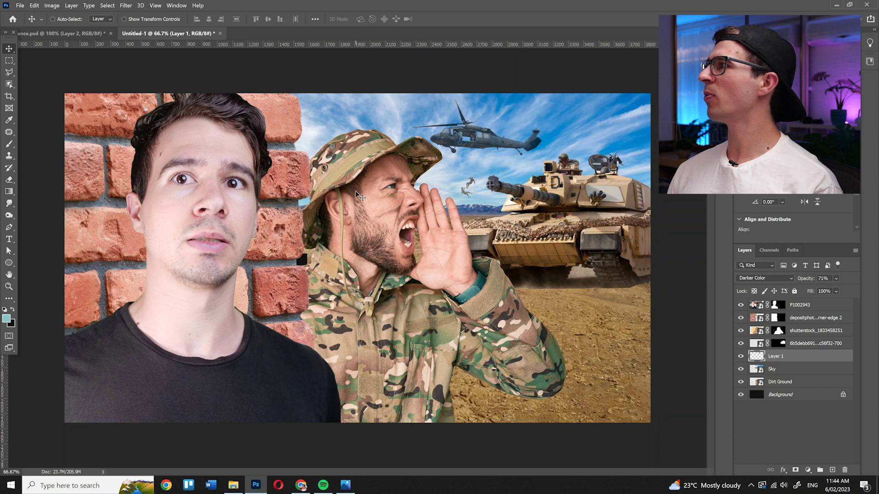
Step: Nudge the helicopter in the sky above the tank and scale it down slightly
{"action": "left_click_drag", "start_coordinate": [506, 152], "coordinate": [509, 153]}
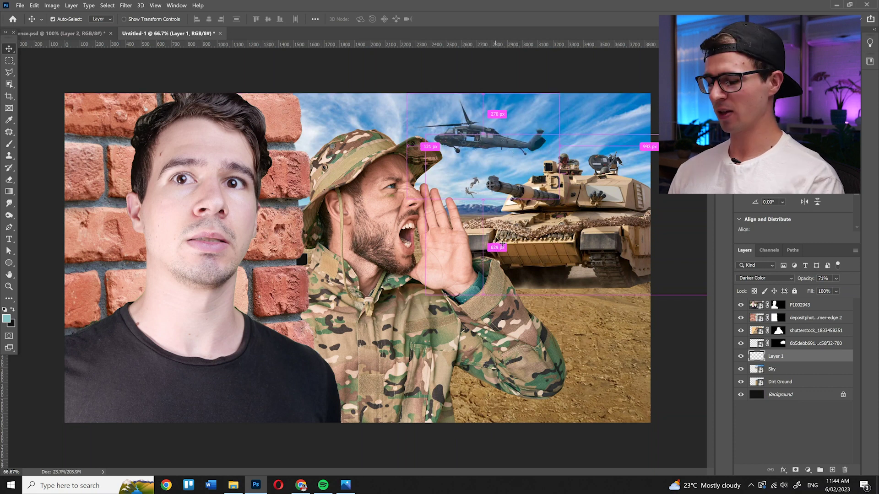
{"action": "key", "text": "ctrl+t"}
{"action": "left_click_drag", "start_coordinate": [558, 93], "coordinate": [524, 118]}
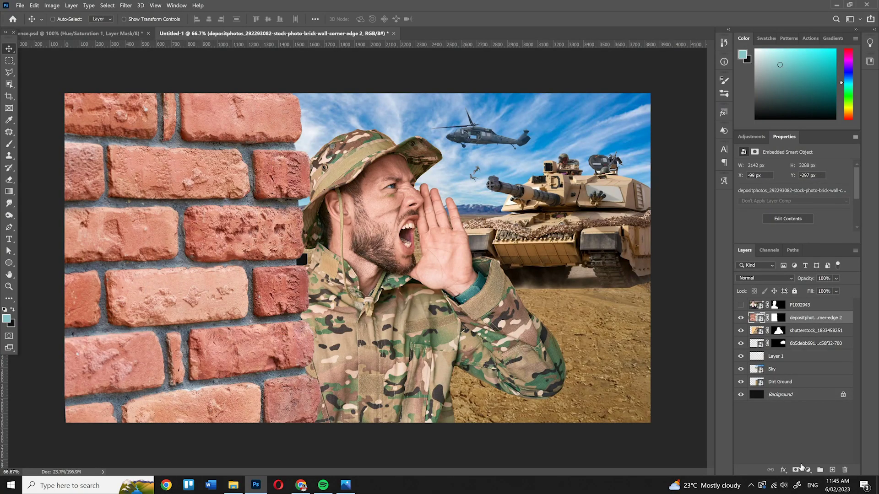
Step: Add a Hue/Saturation adjustment layer above the brick wall and clip it to the wall layer
{"action": "left_click", "coordinate": [808, 470]}
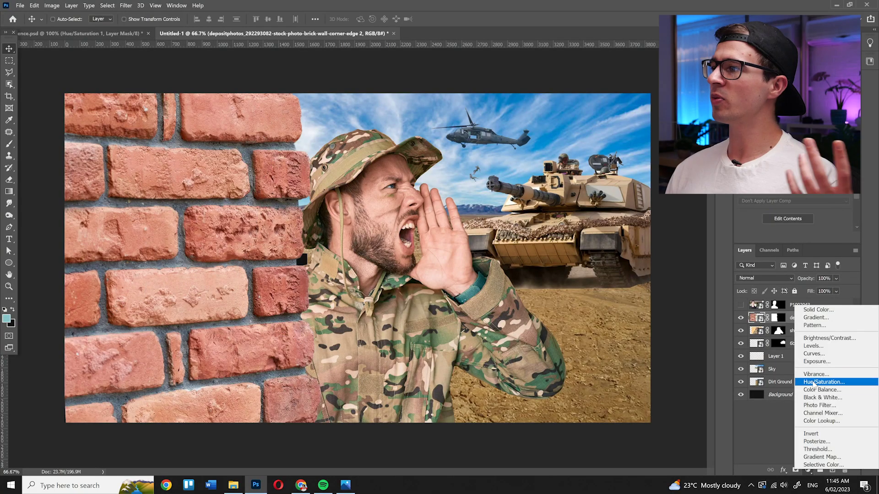
{"action": "left_click", "coordinate": [816, 383]}
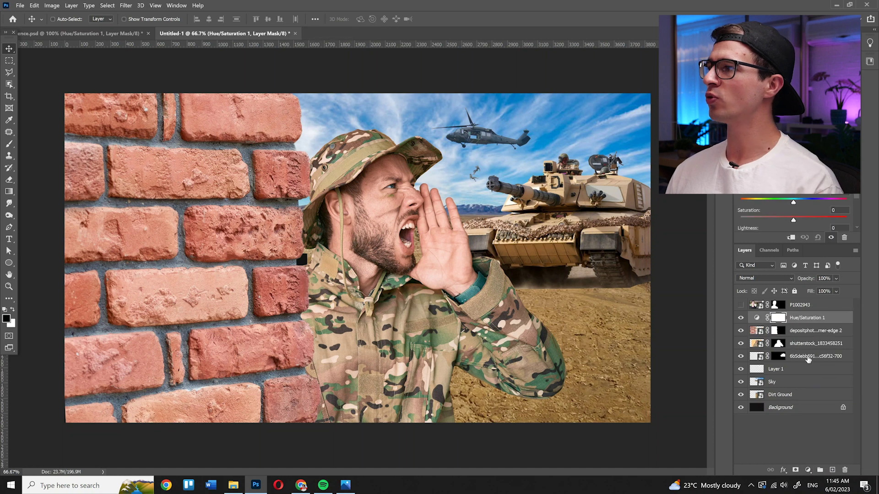
{"action": "left_click", "coordinate": [797, 323], "text": "alt"}
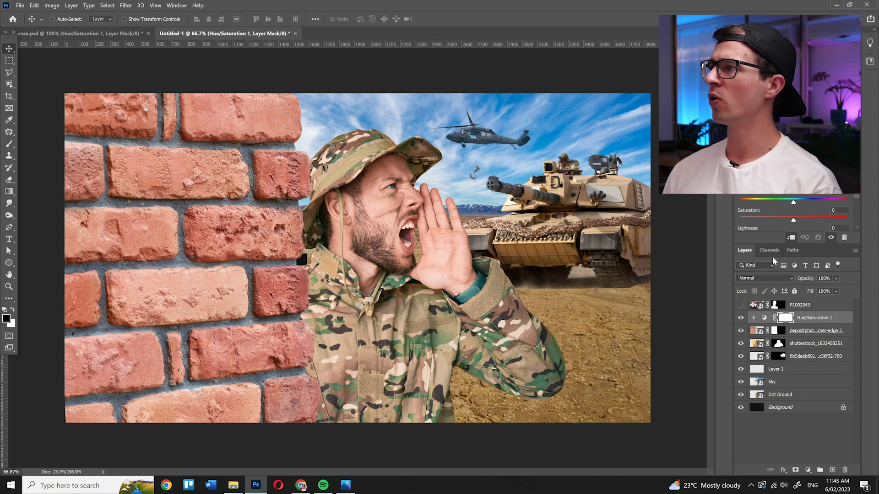
Step: Colorize the brick wall orange with hue 29 and saturation 88, and set the adjustment layer's opacity to 73%
{"action": "left_click", "coordinate": [787, 221]}
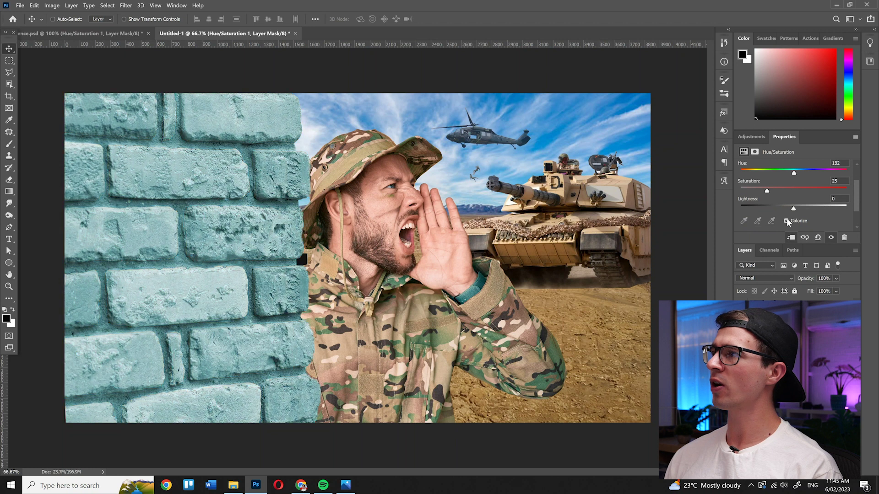
{"action": "left_click_drag", "start_coordinate": [761, 169], "coordinate": [834, 192]}
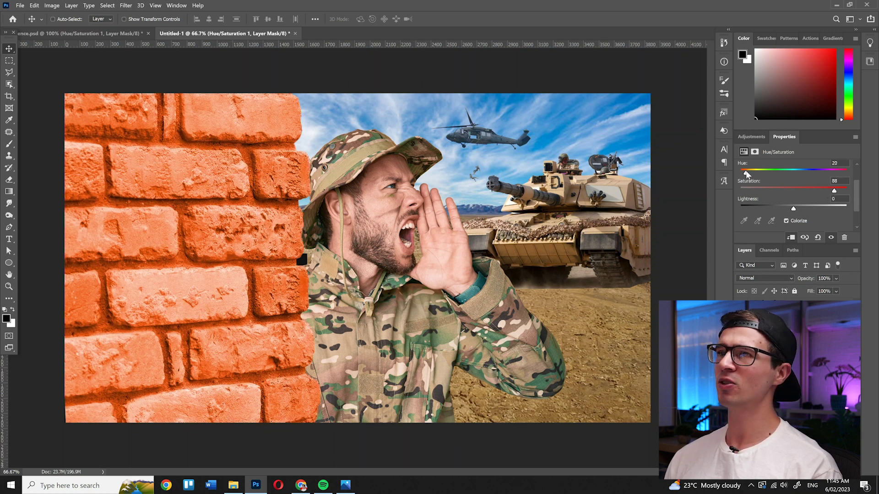
{"action": "left_click_drag", "start_coordinate": [746, 172], "coordinate": [750, 172]}
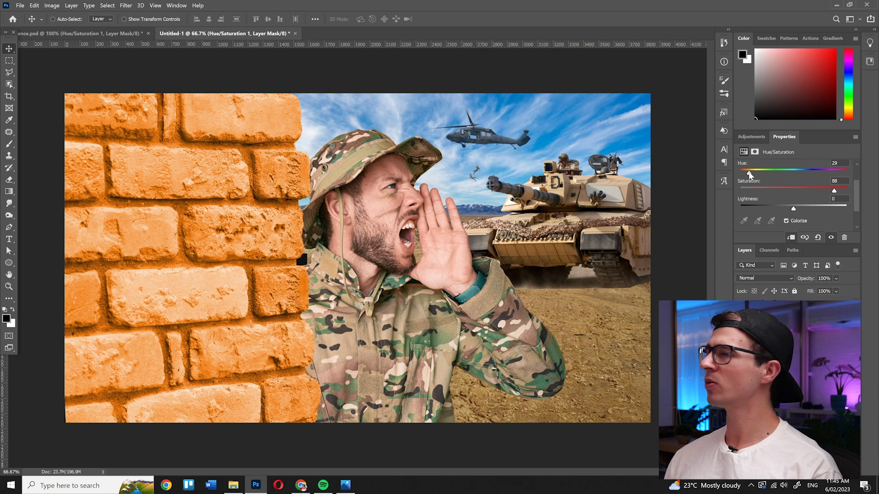
{"action": "left_click_drag", "start_coordinate": [836, 278], "coordinate": [844, 288]}
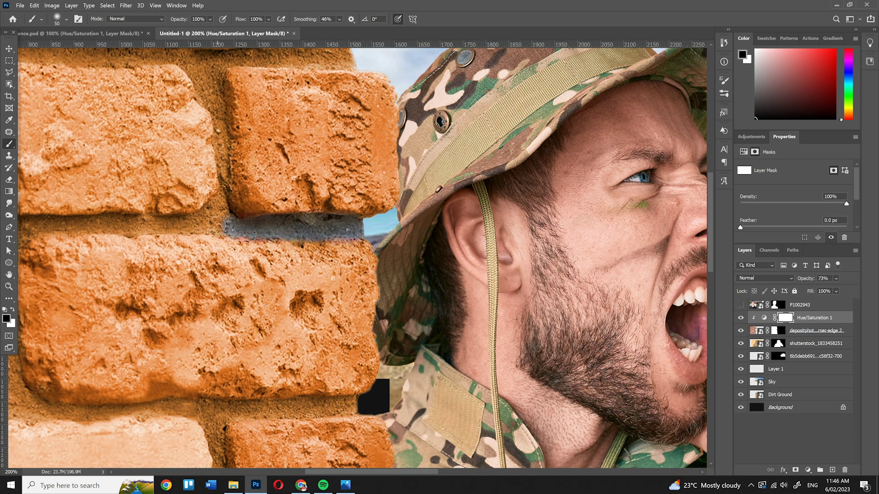
Step: Paint black on the Hue/Saturation mask along the mortar joints to remove the orange tint between the bricks
{"action": "left_click_drag", "start_coordinate": [174, 226], "coordinate": [153, 224]}
{"action": "mouse_move", "coordinate": [499, 133]}
{"action": "left_mouse_down"}
{"action": "mouse_move", "coordinate": [179, 137]}
{"action": "mouse_move", "coordinate": [171, 243]}
{"action": "left_mouse_up"}
{"action": "left_click_drag", "start_coordinate": [270, 183], "coordinate": [181, 181]}
{"action": "left_click_drag", "start_coordinate": [300, 252], "coordinate": [300, 343]}
{"action": "left_click_drag", "start_coordinate": [183, 378], "coordinate": [666, 370]}
{"action": "left_click_drag", "start_coordinate": [359, 387], "coordinate": [293, 386]}
{"action": "mouse_move", "coordinate": [382, 341]}
{"action": "left_mouse_down"}
{"action": "mouse_move", "coordinate": [588, 338]}
{"action": "mouse_move", "coordinate": [358, 425]}
{"action": "left_mouse_up"}
{"action": "left_click_drag", "start_coordinate": [316, 363], "coordinate": [112, 314]}
{"action": "left_click_drag", "start_coordinate": [418, 236], "coordinate": [328, 396]}
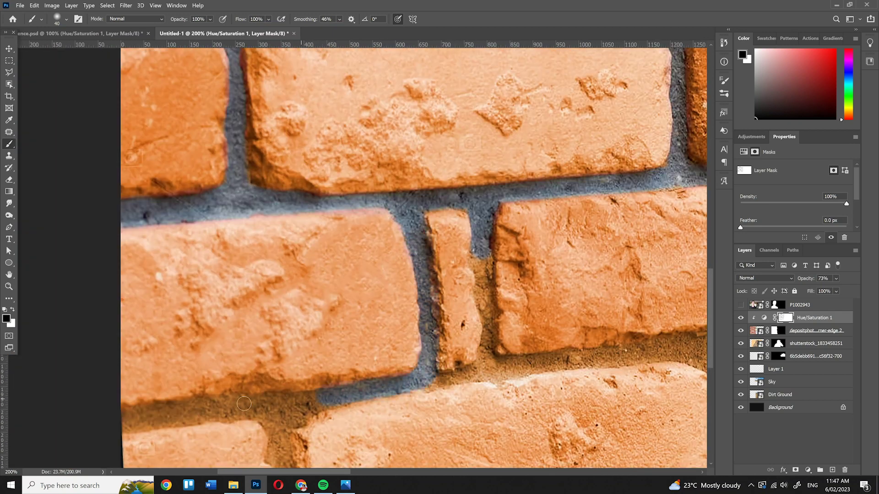
{"action": "left_click_drag", "start_coordinate": [515, 261], "coordinate": [298, 384]}
{"action": "left_click_drag", "start_coordinate": [636, 242], "coordinate": [509, 357]}
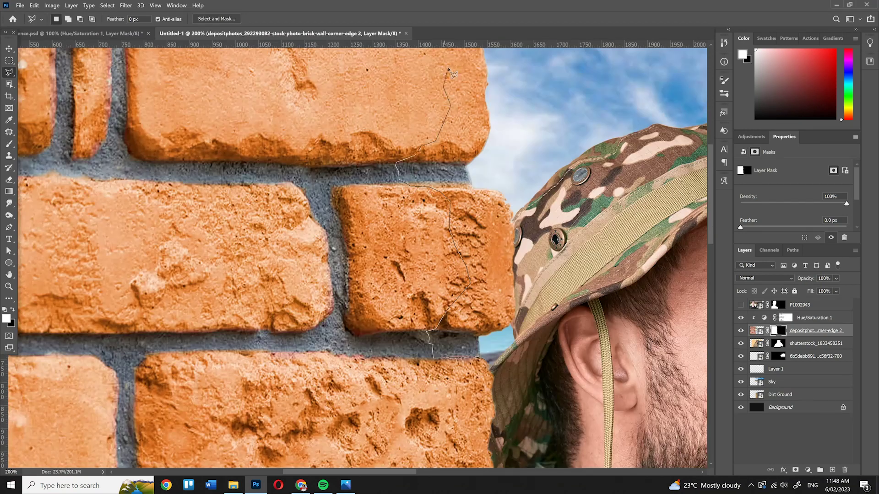
Step: Outline an irregular edge along the wall's upper outer bricks and fill the selection with black on the wall's mask
{"action": "left_click_drag", "start_coordinate": [449, 70], "coordinate": [448, 133]}
{"action": "left_click", "coordinate": [424, 55]}
{"action": "left_click", "coordinate": [569, 75]}
{"action": "left_click", "coordinate": [556, 427]}
{"action": "left_click", "coordinate": [480, 420]}
{"action": "key", "text": "alt+BackSpace"}
{"action": "key", "text": "ctrl+BackSpace"}
Step: Outline a further section of the wall's outer edge, fill it with black on the mask and deselect
{"action": "left_click_drag", "start_coordinate": [474, 419], "coordinate": [422, 187]}
{"action": "left_click", "coordinate": [438, 316]}
{"action": "left_click", "coordinate": [429, 341]}
{"action": "left_click", "coordinate": [420, 185]}
{"action": "key", "text": "ctrl+BackSpace"}
{"action": "key", "text": "ctrl+d"}
Step: Examine the reshaped brick wall edge up close and against the whole composition
{"action": "left_click_drag", "start_coordinate": [433, 343], "coordinate": [418, 87]}
{"action": "key", "text": "ctrl+minus"}
{"action": "key", "text": "ctrl+minus"}
{"action": "key", "text": "ctrl+minus"}
{"action": "key", "text": "ctrl+minus"}
{"action": "key", "text": "ctrl+minus"}
{"action": "key", "text": "ctrl+plus"}
{"action": "key", "text": "ctrl+plus"}
{"action": "key", "text": "ctrl+plus"}
{"action": "key", "text": "ctrl+plus"}
{"action": "key", "text": "ctrl+plus"}
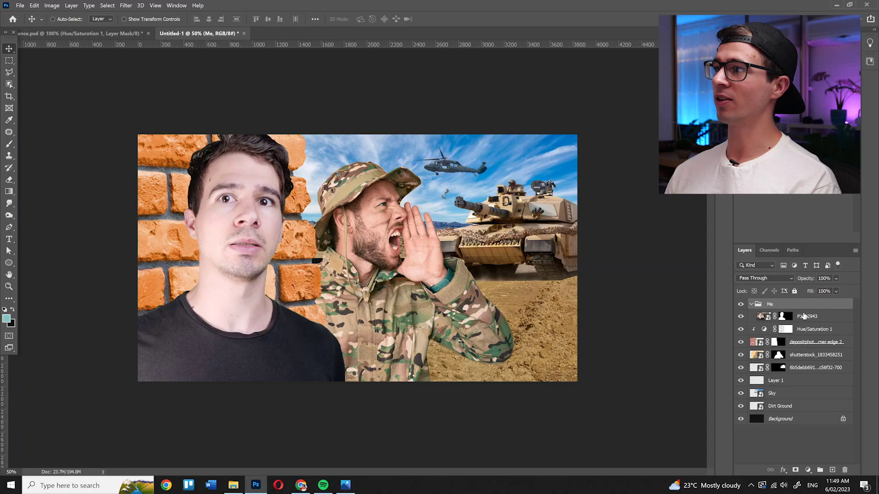
Step: Add a Curves adjustment clipped to the portrait layer P1002943 and reshape its curve to refine the portrait's tones
{"action": "left_click", "coordinate": [807, 316]}
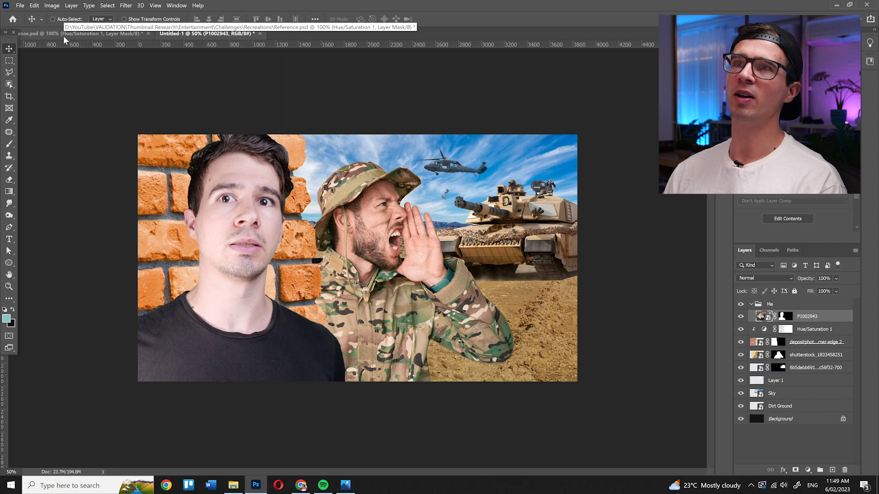
{"action": "left_click", "coordinate": [808, 470]}
{"action": "left_click", "coordinate": [778, 341]}
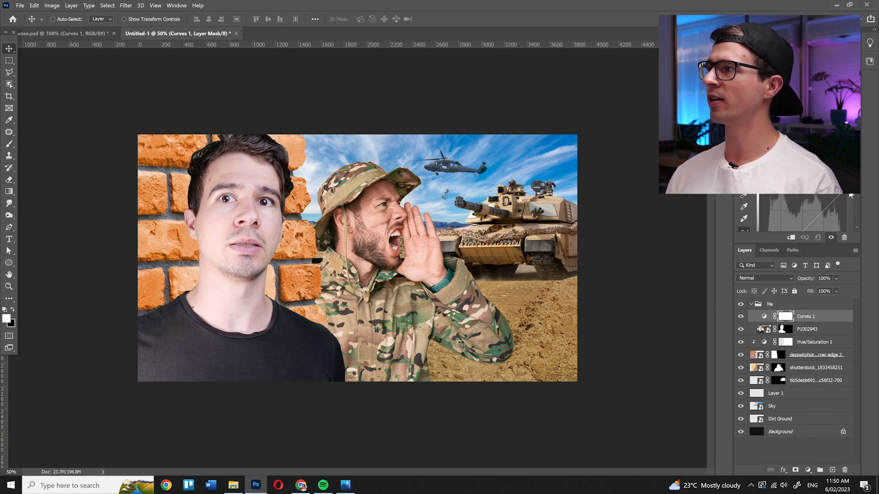
{"action": "key", "text": "ctrl+alt+g"}
{"action": "scroll", "coordinate": [857, 202], "scroll_direction": "down", "scroll_amount": 2}
{"action": "left_click_drag", "start_coordinate": [858, 196], "coordinate": [857, 193]}
{"action": "left_click_drag", "start_coordinate": [802, 244], "coordinate": [801, 283]}
{"action": "left_click_drag", "start_coordinate": [769, 217], "coordinate": [769, 222]}
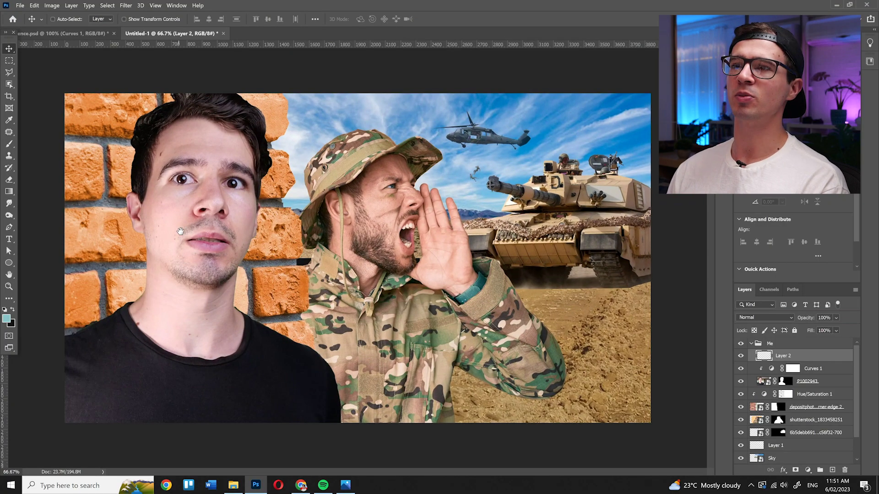
Step: Set up a soft round brush of 259 px with 0% hardness and sample a reddish skin tone from the portrait
{"action": "key", "text": "b"}
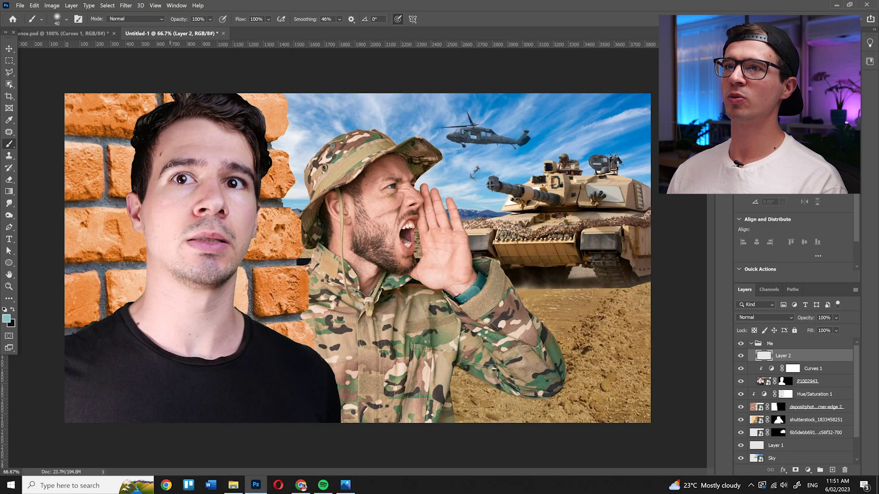
{"action": "right_click", "coordinate": [246, 267]}
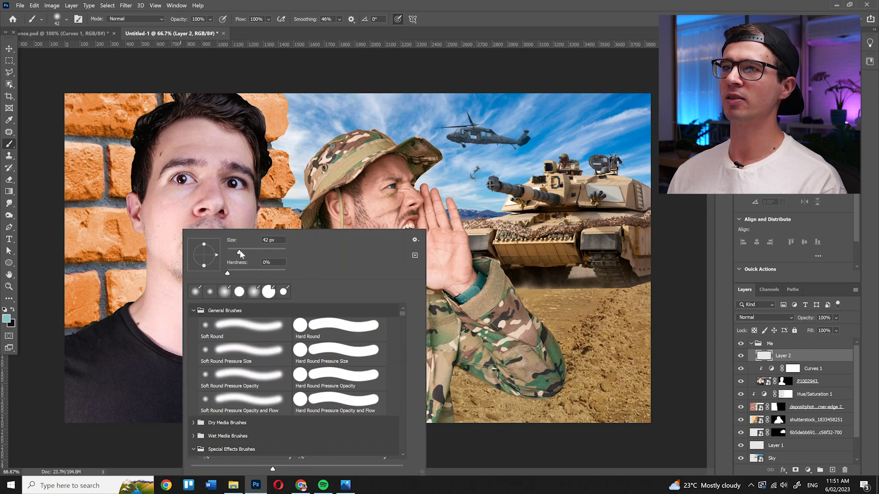
{"action": "left_click", "coordinate": [265, 249]}
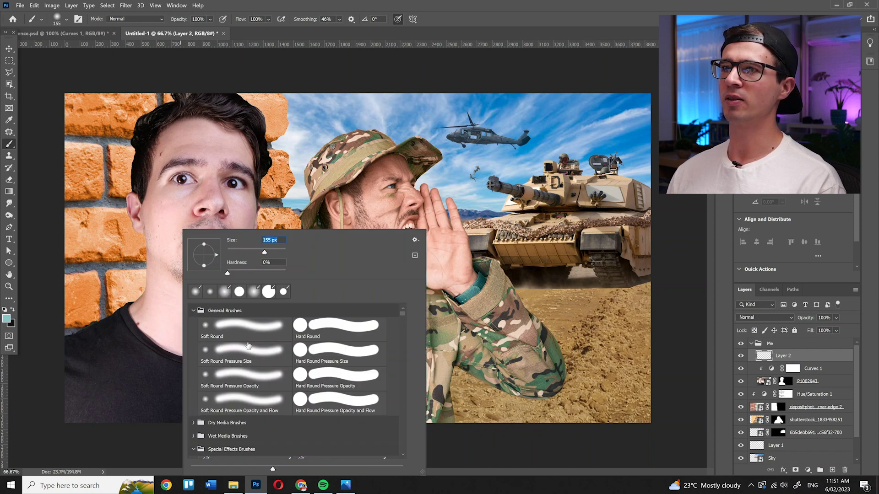
{"action": "left_click", "coordinate": [272, 250]}
{"action": "left_click", "coordinate": [149, 203], "text": "alt"}
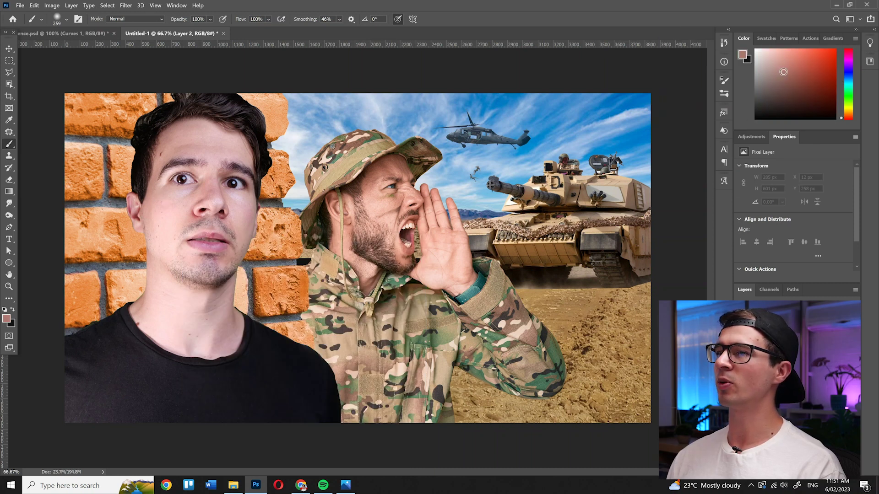
Step: Set the empty layer above Curves 1 to Multiply and clip it to the portrait
{"action": "left_click", "coordinate": [765, 317]}
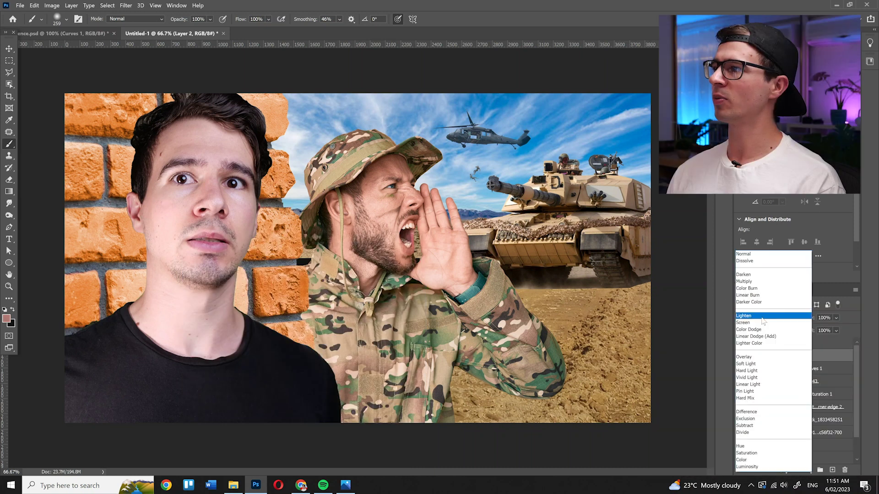
{"action": "left_click", "coordinate": [746, 281]}
{"action": "left_click", "coordinate": [791, 362], "text": "alt"}
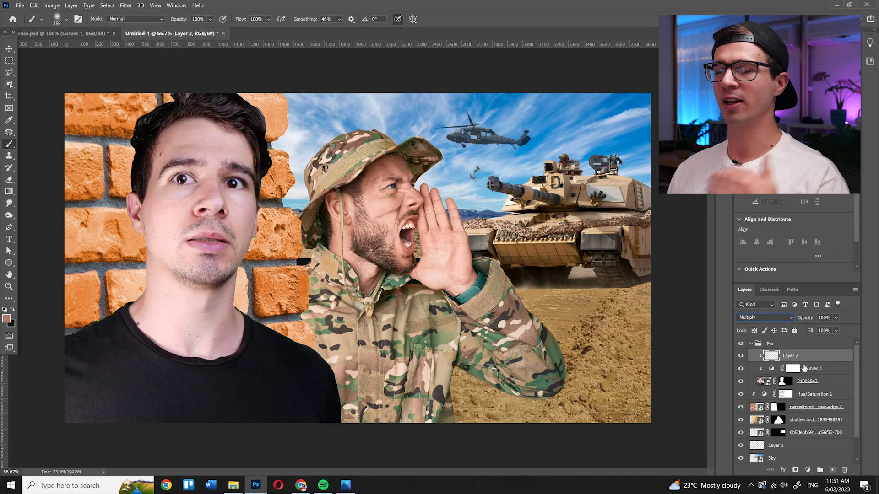
{"action": "left_click", "coordinate": [811, 382]}
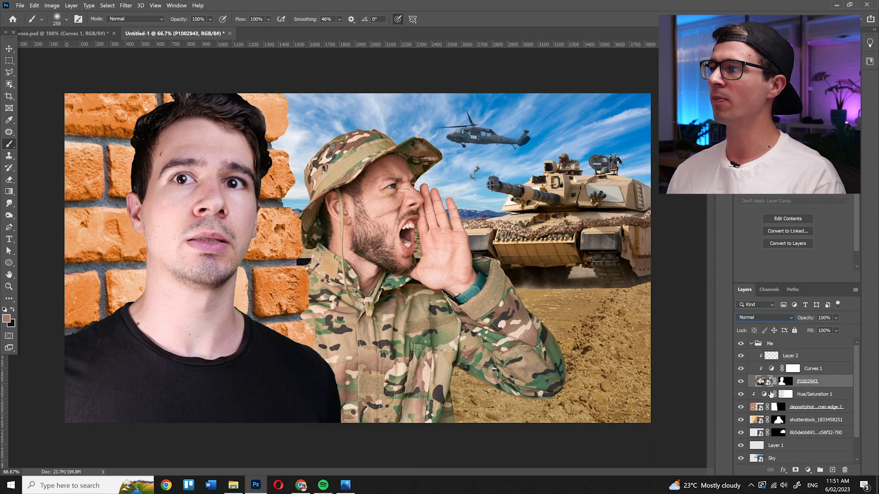
Step: Shade the portrait's neck and the cheek farther from the soldier on the Multiply layer with the sampled skin tone at 20% brush opacity
{"action": "left_click", "coordinate": [791, 356]}
{"action": "left_click_drag", "start_coordinate": [138, 330], "coordinate": [158, 277]}
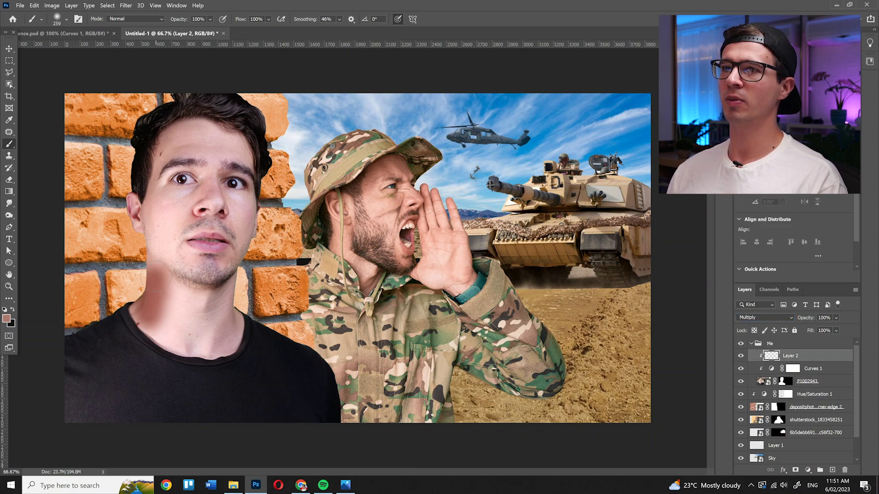
{"action": "key", "text": "ctrl+z"}
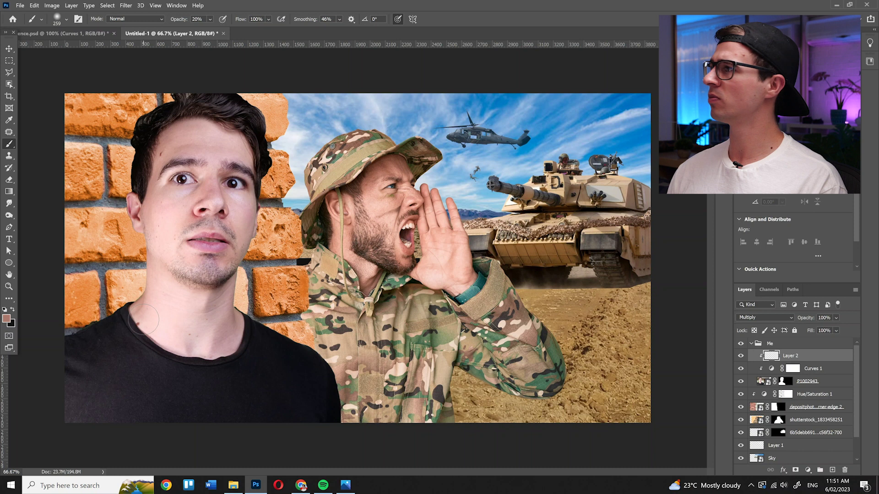
{"action": "mouse_move", "coordinate": [140, 321]}
{"action": "left_mouse_down"}
{"action": "mouse_move", "coordinate": [150, 267]}
{"action": "mouse_move", "coordinate": [134, 332]}
{"action": "mouse_move", "coordinate": [159, 234]}
{"action": "left_mouse_up"}
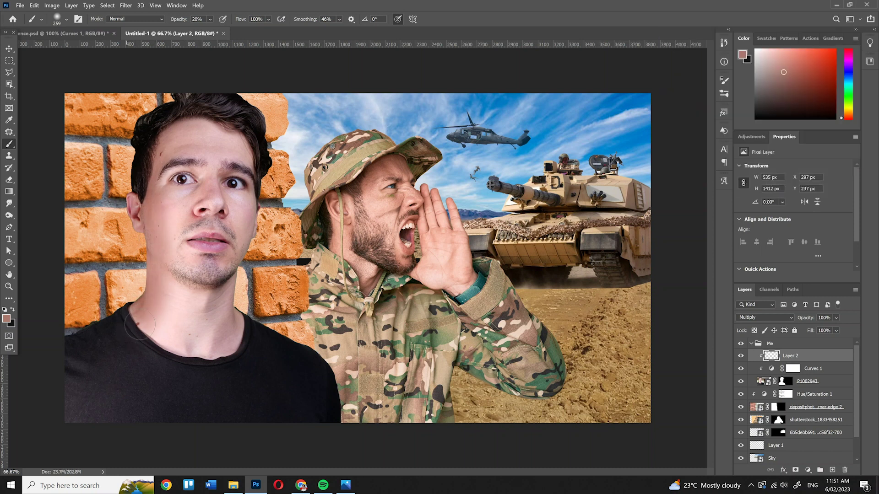
Step: Darken the lower part of the black T-shirt on the Shirt Adjustment layer with a large soft black brush at 70% opacity, varying the brush size
{"action": "mouse_move", "coordinate": [212, 442]}
{"action": "left_mouse_down"}
{"action": "mouse_move", "coordinate": [238, 447]}
{"action": "mouse_move", "coordinate": [177, 429]}
{"action": "left_mouse_up"}
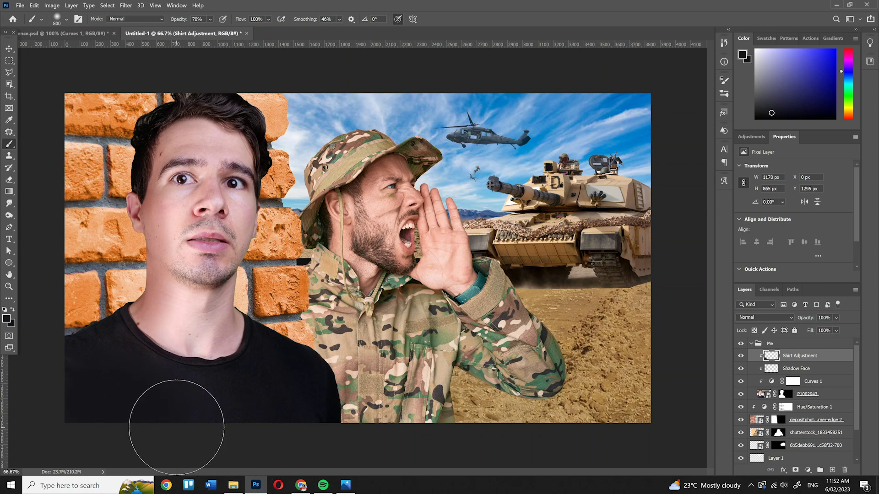
{"action": "key", "text": "bracketleft"}
{"action": "key", "text": "bracketleft"}
{"action": "key", "text": "bracketleft"}
{"action": "key", "text": "bracketleft"}
{"action": "key", "text": "bracketleft"}
{"action": "key", "text": "bracketleft"}
{"action": "key", "text": "bracketleft"}
{"action": "key", "text": "bracketleft"}
{"action": "key", "text": "bracketleft"}
{"action": "key", "text": "bracketright"}
{"action": "key", "text": "bracketright"}
{"action": "key", "text": "bracketright"}
{"action": "key", "text": "bracketright"}
{"action": "key", "text": "bracketright"}
{"action": "key", "text": "bracketright"}
{"action": "key", "text": "bracketright"}
{"action": "key", "text": "bracketright"}
{"action": "key", "text": "bracketright"}
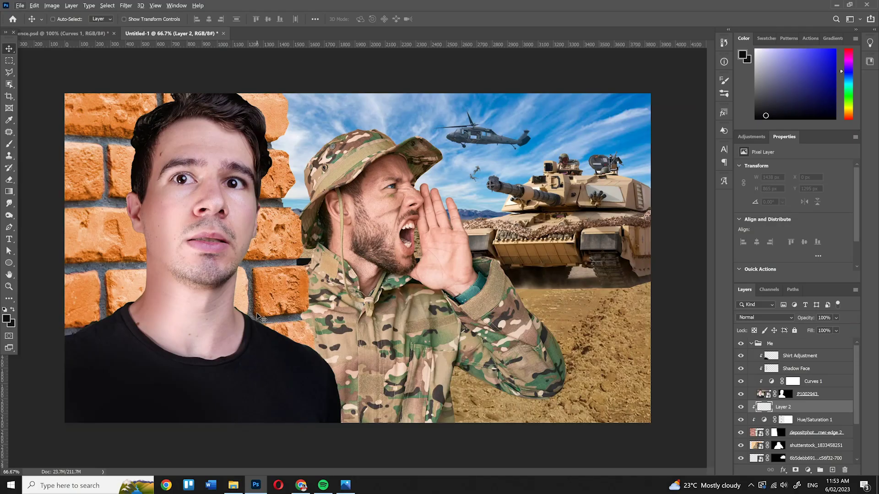
Step: Paint a dark brown shadow on the bricks behind the portrait on the wall's clipped layer and set that layer to Multiply
{"action": "key", "text": "b"}
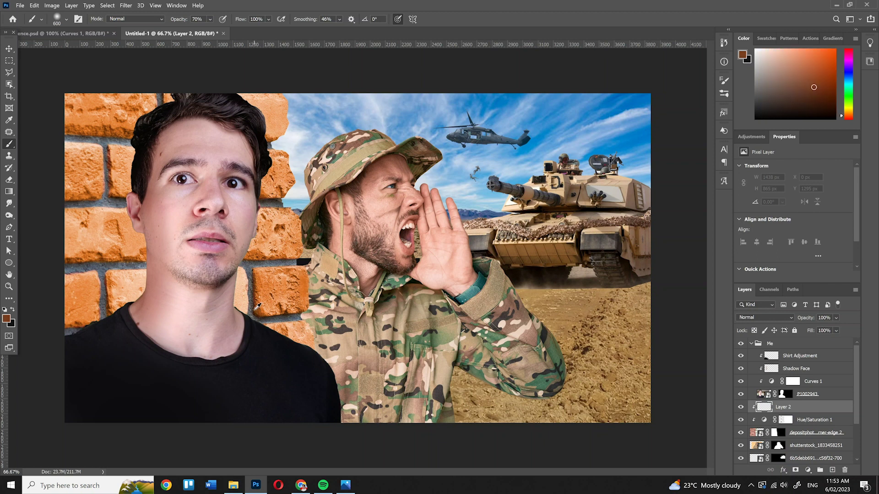
{"action": "mouse_move", "coordinate": [105, 229]}
{"action": "left_mouse_down"}
{"action": "mouse_move", "coordinate": [115, 297]}
{"action": "mouse_move", "coordinate": [163, 272]}
{"action": "left_mouse_up"}
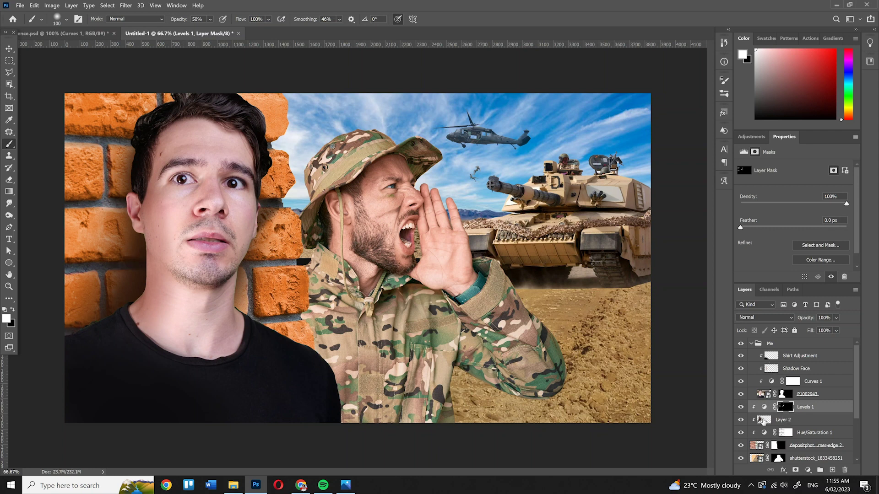
{"action": "left_click", "coordinate": [762, 420]}
{"action": "left_click", "coordinate": [754, 318]}
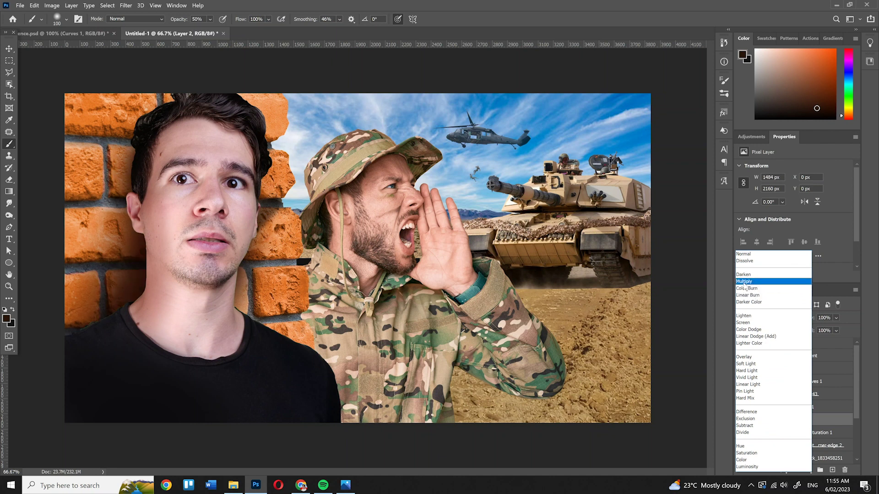
{"action": "left_click", "coordinate": [744, 282]}
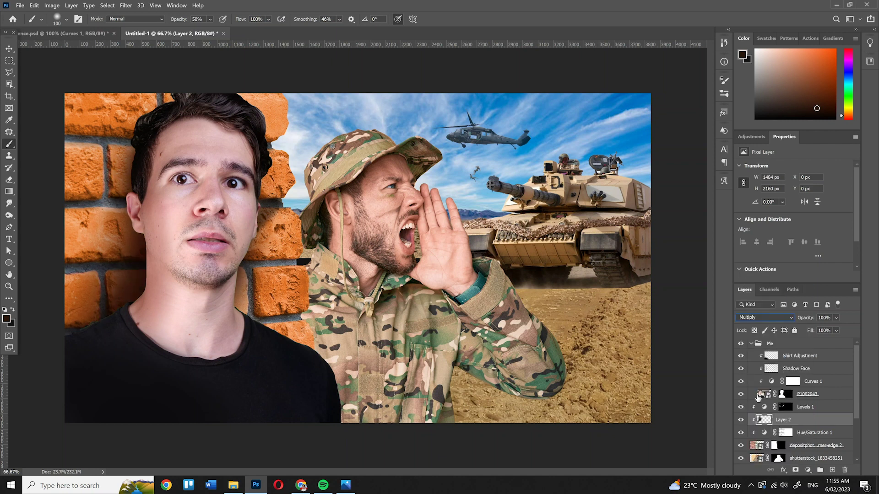
{"action": "left_click", "coordinate": [786, 408]}
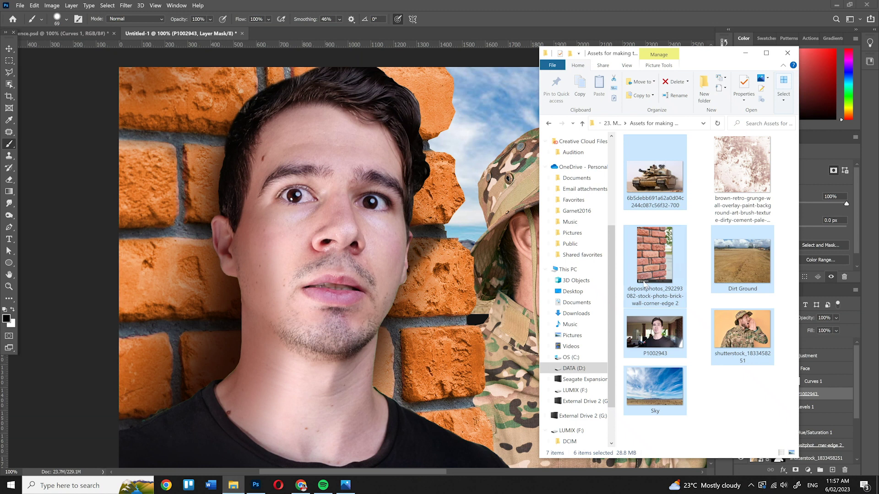
Step: Place the brown retro grunge wall texture from the assets folder over the portrait
{"action": "left_click_drag", "start_coordinate": [736, 177], "coordinate": [304, 252]}
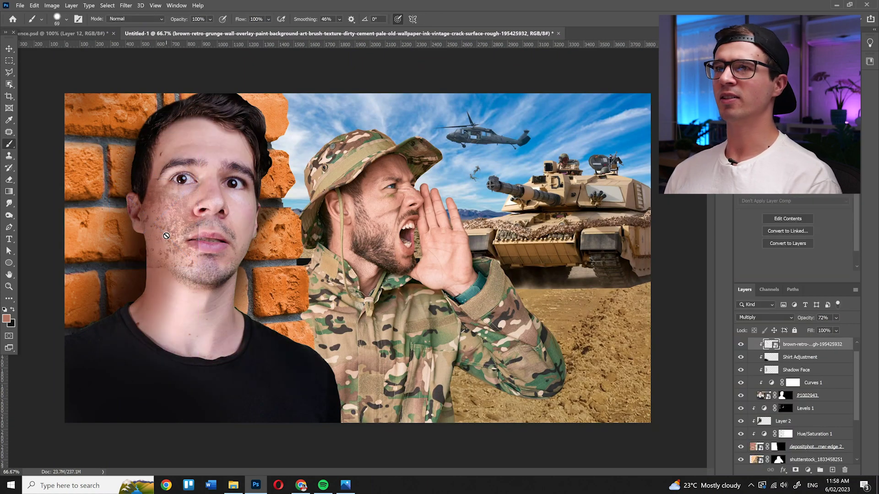
Step: Paint a white rim light along the outer edge of the portrait's hair on the Rim Light layer at 10% brush opacity
{"action": "key", "text": "ctrl+plus"}
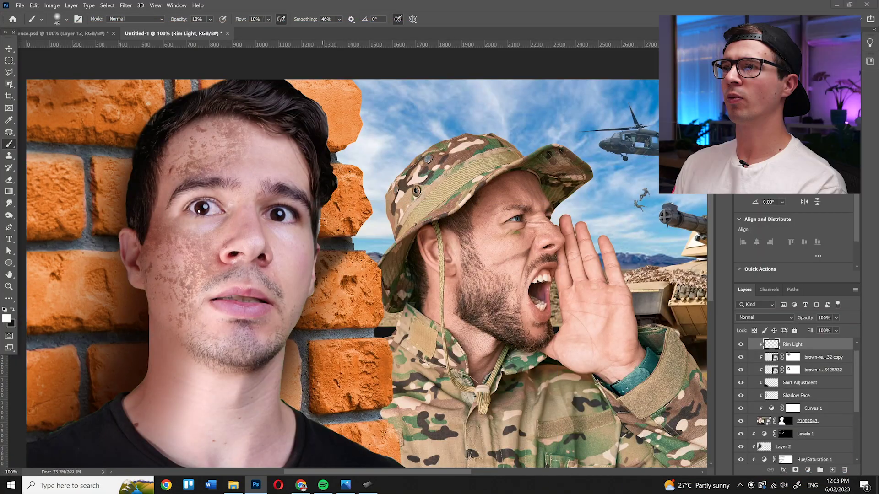
{"action": "mouse_move", "coordinate": [329, 212]}
{"action": "left_mouse_down"}
{"action": "mouse_move", "coordinate": [324, 123]}
{"action": "mouse_move", "coordinate": [298, 93]}
{"action": "mouse_move", "coordinate": [328, 231]}
{"action": "left_mouse_up"}
{"action": "left_click_drag", "start_coordinate": [329, 132], "coordinate": [297, 81]}
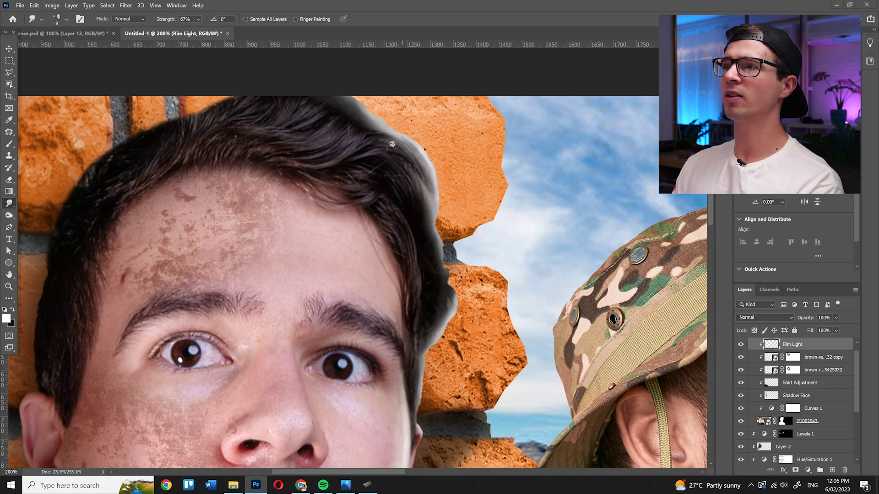
Step: Smudge the white rim light at 67% strength into strands along the hair edge and down the side of the face
{"action": "left_click_drag", "start_coordinate": [347, 105], "coordinate": [374, 131]}
{"action": "left_click_drag", "start_coordinate": [344, 100], "coordinate": [357, 117]}
{"action": "left_click_drag", "start_coordinate": [427, 233], "coordinate": [431, 247]}
{"action": "mouse_move", "coordinate": [434, 251]}
{"action": "left_mouse_down"}
{"action": "mouse_move", "coordinate": [441, 321]}
{"action": "mouse_move", "coordinate": [419, 366]}
{"action": "mouse_move", "coordinate": [417, 405]}
{"action": "left_mouse_up"}
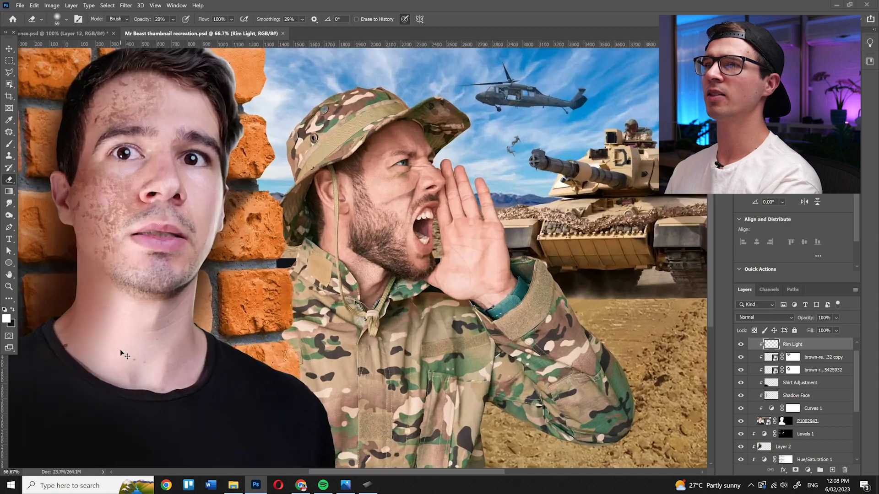
Step: Clip the new layer above Rim Light to the portrait and set a harder brush tip of 31 px
{"action": "key", "text": "ctrl+plus"}
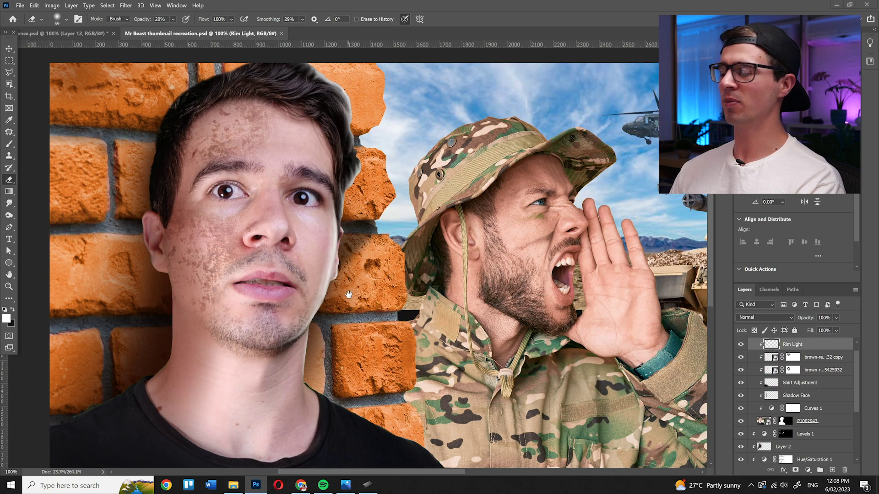
{"action": "key", "text": "ctrl+minus"}
{"action": "key", "text": "ctrl+minus"}
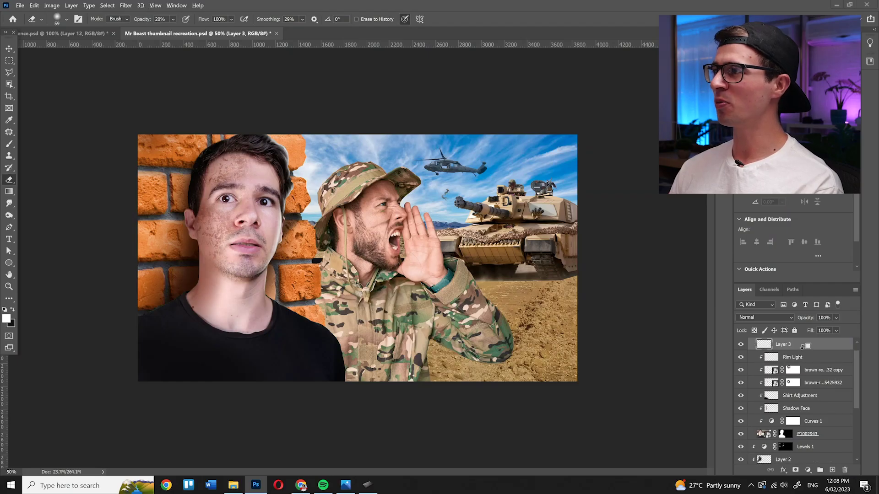
{"action": "left_click", "coordinate": [802, 347], "text": "alt"}
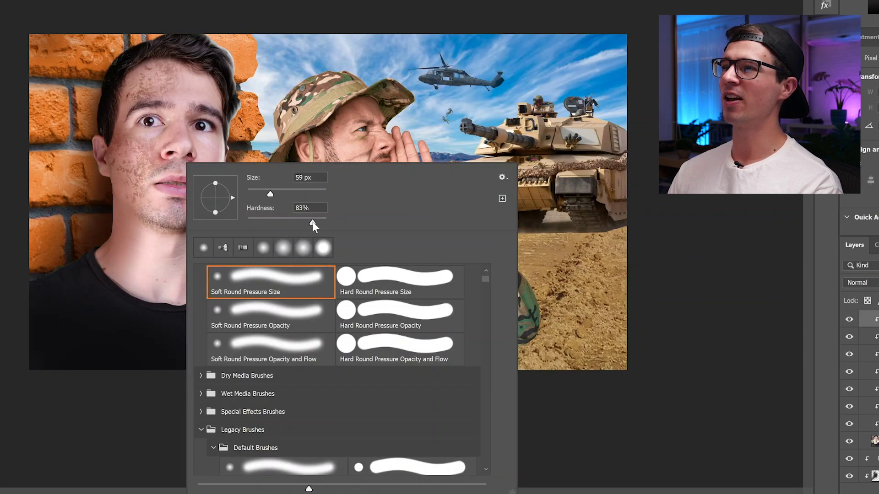
{"action": "left_click_drag", "start_coordinate": [266, 190], "coordinate": [262, 191]}
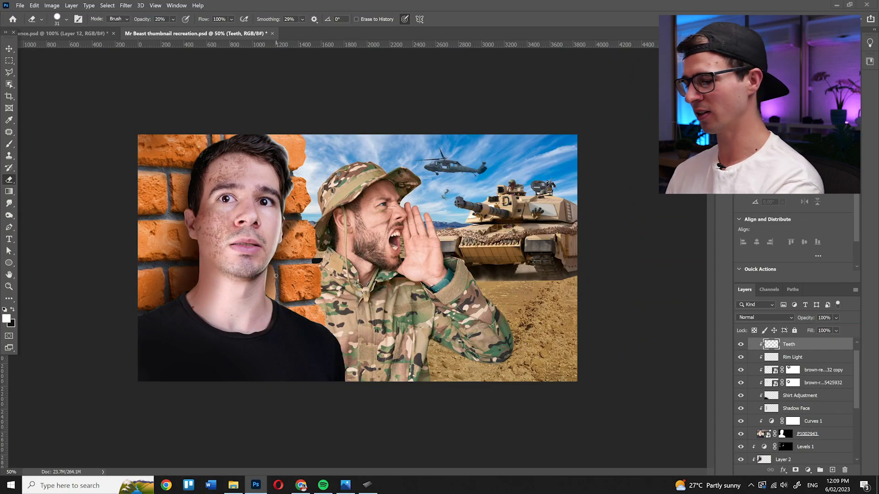
Step: Whiten the portrait's individual teeth on the Teeth layer with a very small white brush
{"action": "scroll", "coordinate": [261, 251], "scroll_direction": "up", "scroll_amount": 4}
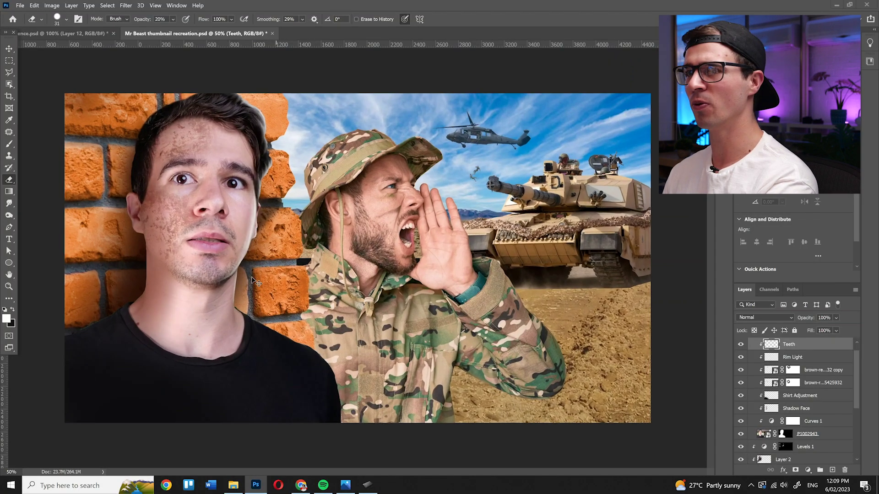
{"action": "key", "text": "["}
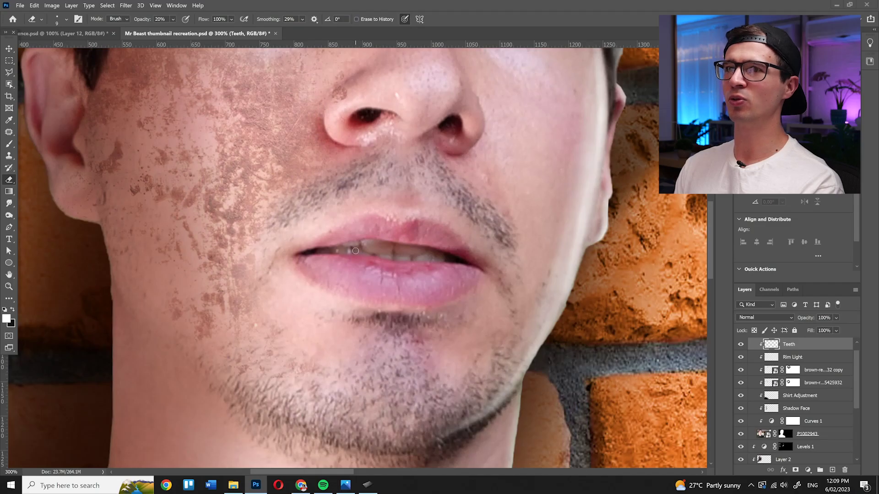
{"action": "key", "text": "b"}
{"action": "mouse_move", "coordinate": [365, 248]}
{"action": "left_mouse_down"}
{"action": "mouse_move", "coordinate": [398, 249]}
{"action": "mouse_move", "coordinate": [345, 249]}
{"action": "left_mouse_up"}
{"action": "key", "text": "bracketleft"}
{"action": "key", "text": "bracketleft"}
{"action": "left_click_drag", "start_coordinate": [380, 257], "coordinate": [380, 257]}
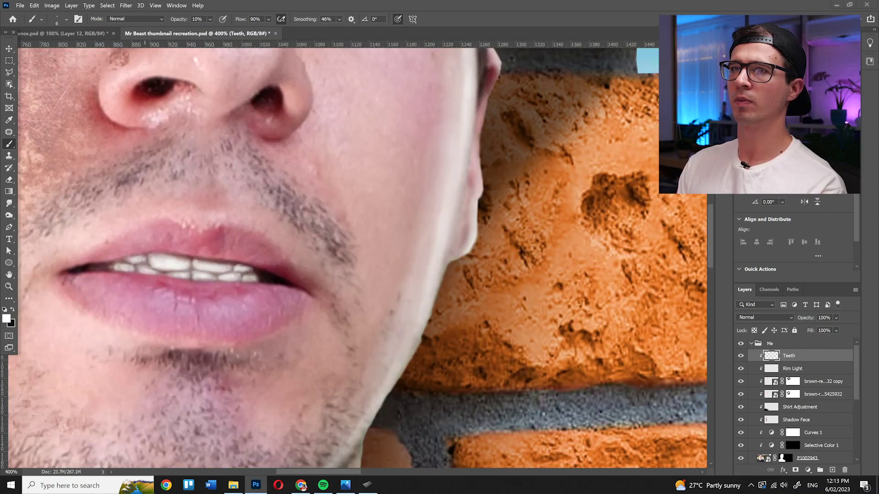
Step: Sample the neck's skin tone and paint jagged rips along the T-shirt's collar and chest on the Shirt Rips layer
{"action": "key", "text": "ctrl+0"}
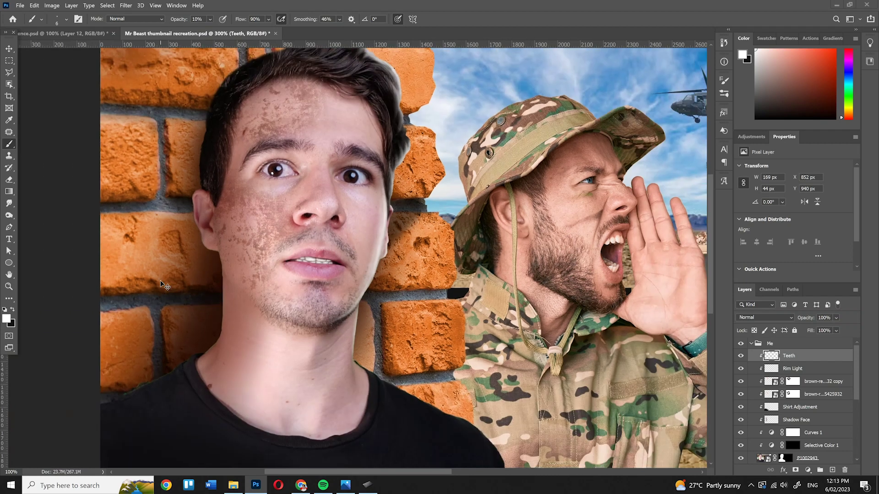
{"action": "key", "text": "ctrl+minus"}
{"action": "key", "text": "ctrl+equal"}
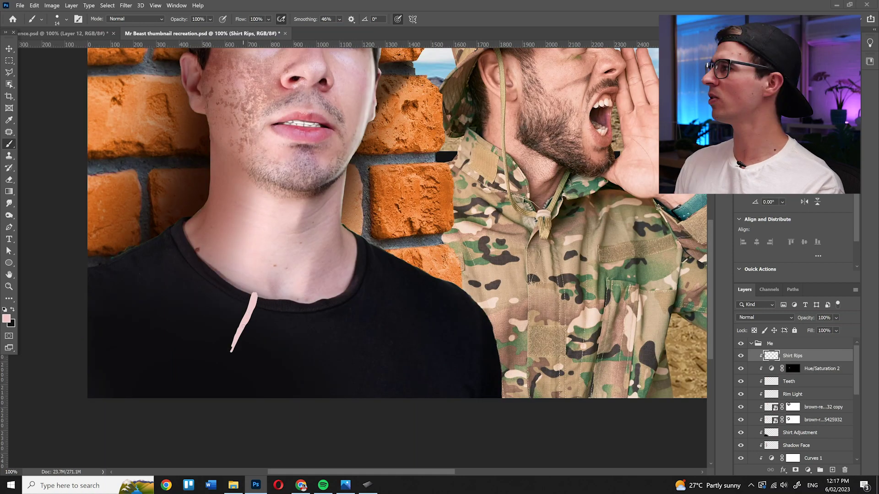
{"action": "mouse_move", "coordinate": [241, 328]}
{"action": "left_mouse_down"}
{"action": "mouse_move", "coordinate": [244, 298]}
{"action": "mouse_move", "coordinate": [224, 337]}
{"action": "mouse_move", "coordinate": [251, 292]}
{"action": "mouse_move", "coordinate": [241, 355]}
{"action": "mouse_move", "coordinate": [259, 291]}
{"action": "left_mouse_up"}
{"action": "mouse_move", "coordinate": [323, 323]}
{"action": "left_mouse_down"}
{"action": "mouse_move", "coordinate": [305, 302]}
{"action": "mouse_move", "coordinate": [321, 324]}
{"action": "mouse_move", "coordinate": [318, 313]}
{"action": "left_mouse_up"}
{"action": "left_click_drag", "start_coordinate": [382, 274], "coordinate": [352, 274]}
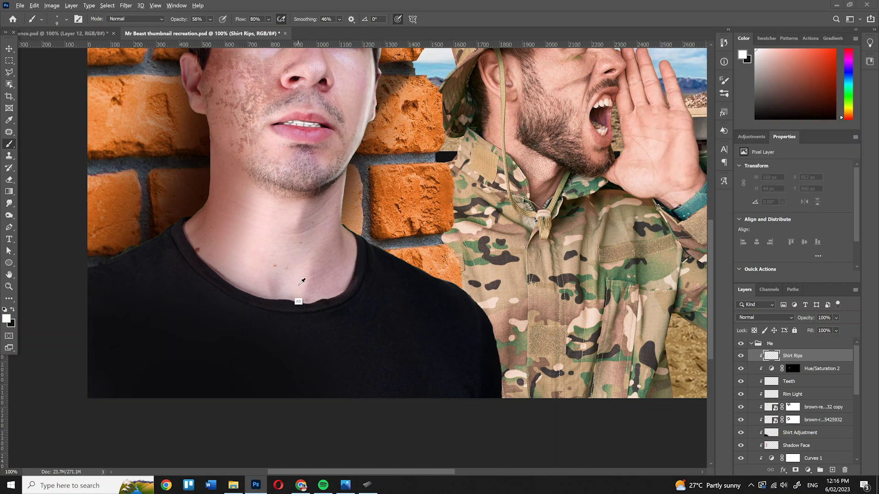
{"action": "left_click", "coordinate": [299, 283], "text": "alt"}
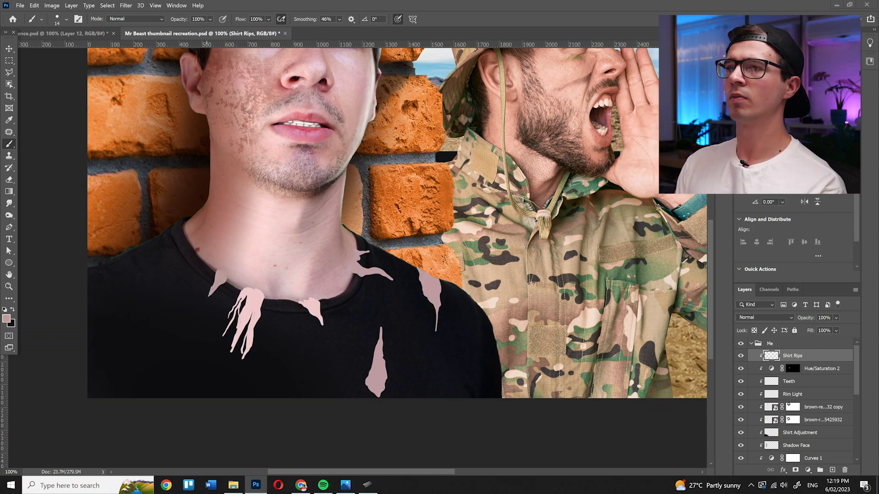
Step: Paint another rip at the shirt's shoulder edge, lock the Shirt Rips layer's transparency, and blend and shade the rips with sampled skin tones
{"action": "mouse_move", "coordinate": [116, 257]}
{"action": "left_mouse_down"}
{"action": "mouse_move", "coordinate": [98, 280]}
{"action": "mouse_move", "coordinate": [116, 257]}
{"action": "left_mouse_up"}
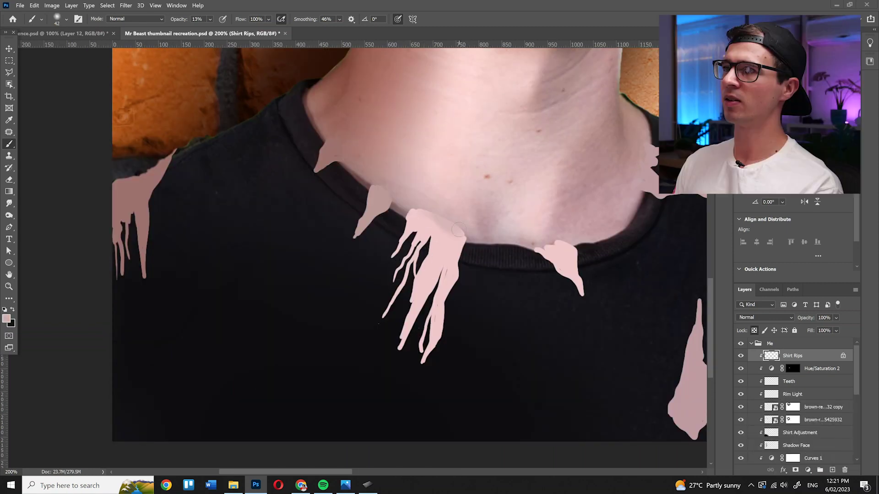
{"action": "left_click", "coordinate": [469, 233], "text": "alt"}
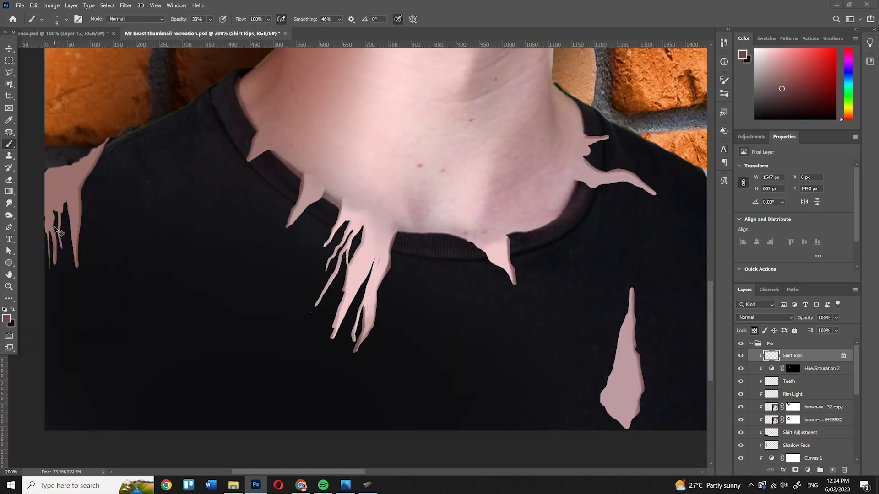
{"action": "key", "text": "ctrl+0"}
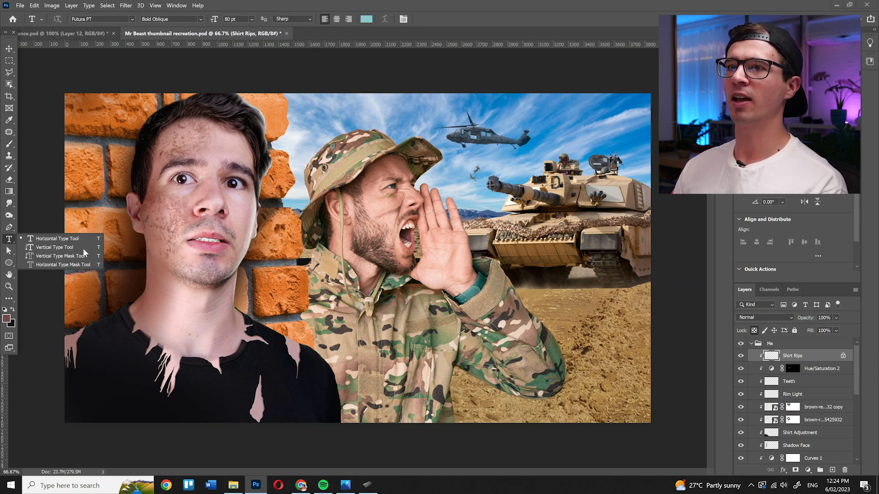
Step: Add horizontal text reading MR BEAST across the chest of the black T-shirt
{"action": "left_click", "coordinate": [80, 238]}
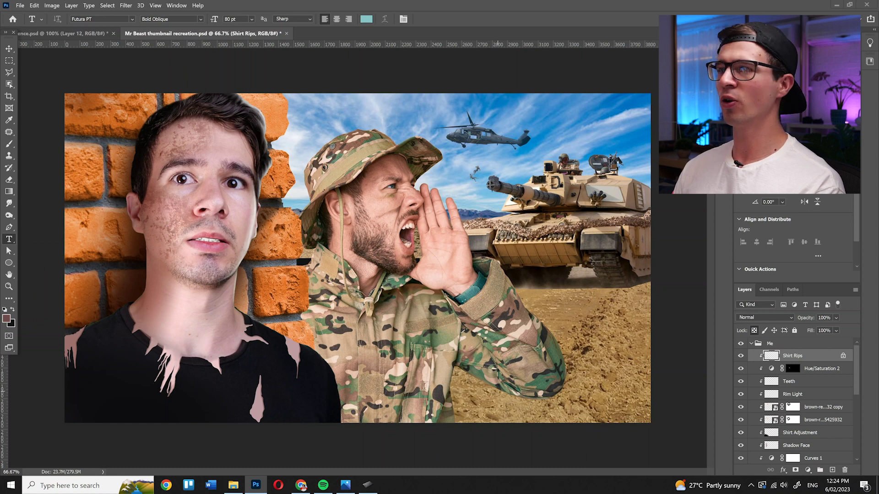
{"action": "left_click", "coordinate": [165, 403]}
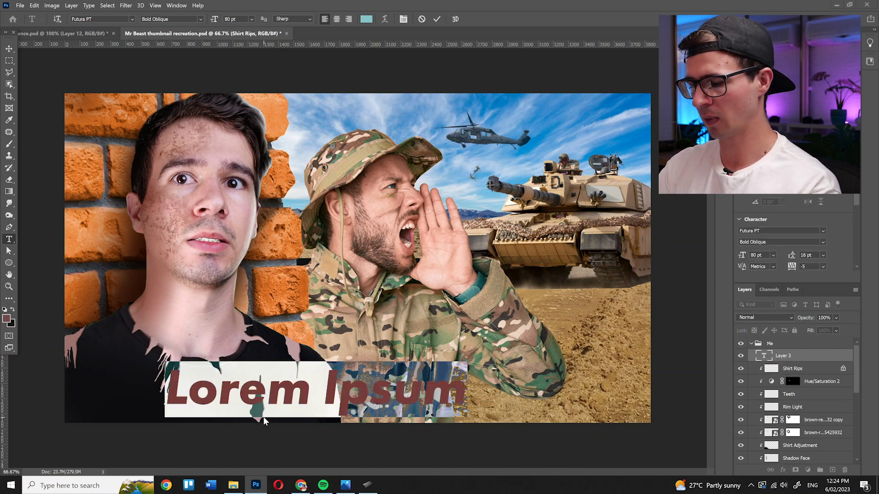
{"action": "type", "text": "MR BEASRT"}
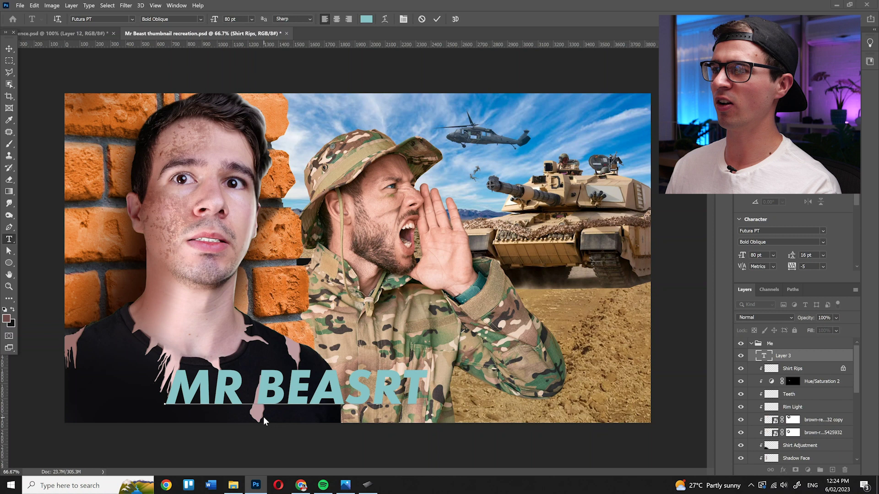
{"action": "key", "text": "BackSpace"}
{"action": "key", "text": "BackSpace"}
{"action": "type", "text": "T"}
{"action": "key", "text": "ctrl+Return"}
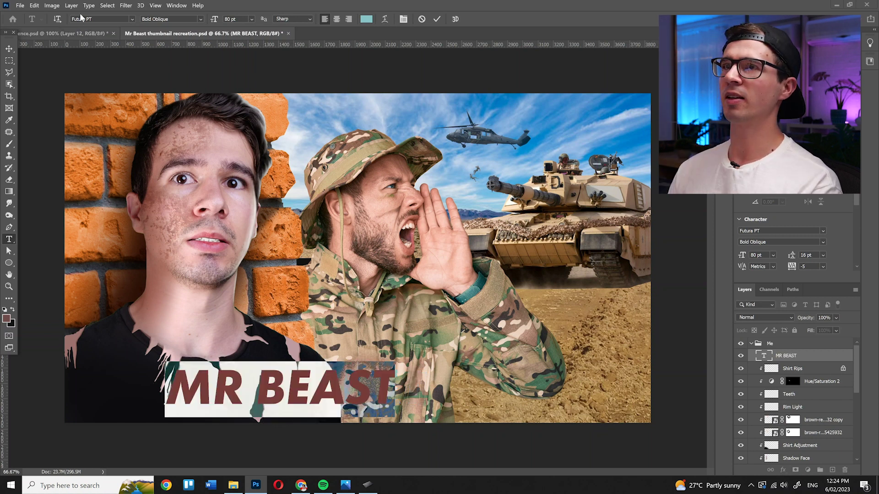
Step: Set the MR BEAST text in Komika Axis, scale it to 60.78%, rotate it 4.35° and warp it to follow the chest
{"action": "left_click", "coordinate": [133, 19]}
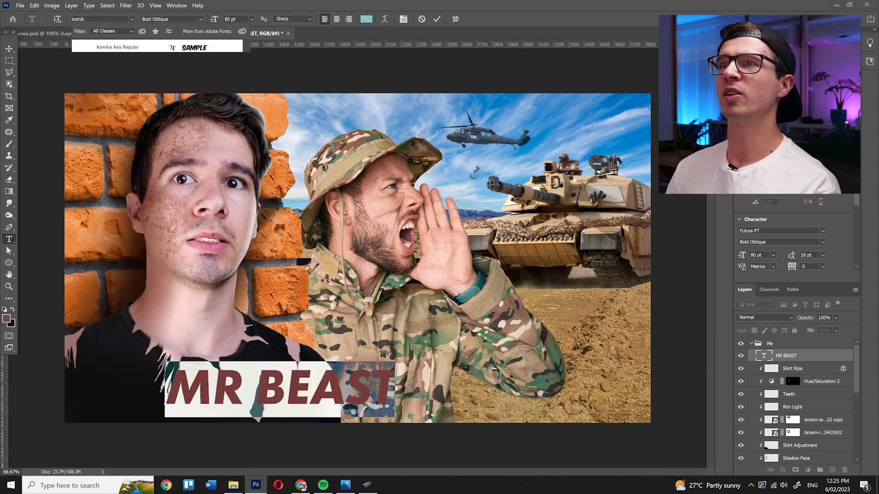
{"action": "left_click", "coordinate": [118, 45]}
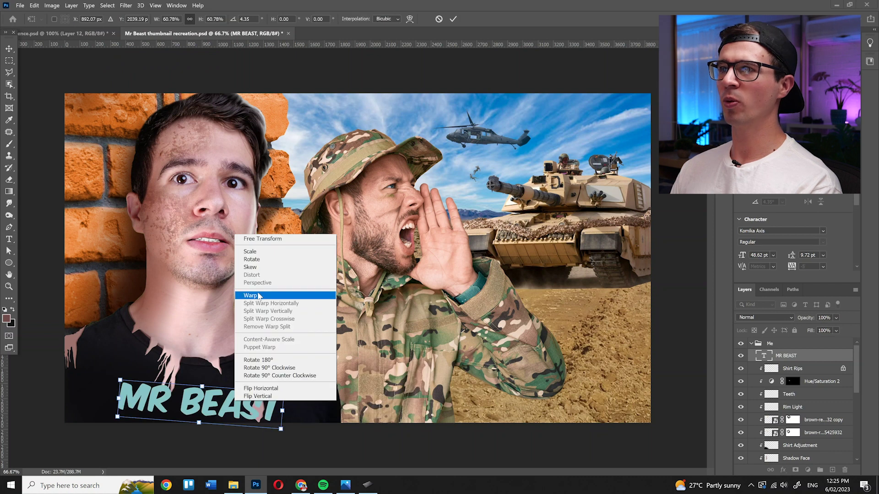
{"action": "left_click", "coordinate": [251, 296]}
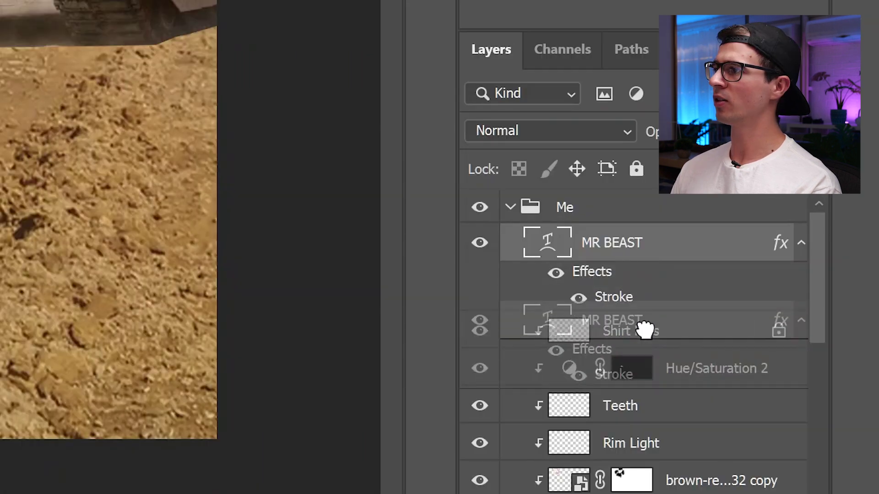
Step: Place the stroked MR BEAST layer beneath Shirt Rips, clipped to the portrait, and shift the text slightly across the chest
{"action": "left_click_drag", "start_coordinate": [797, 385], "coordinate": [801, 397]}
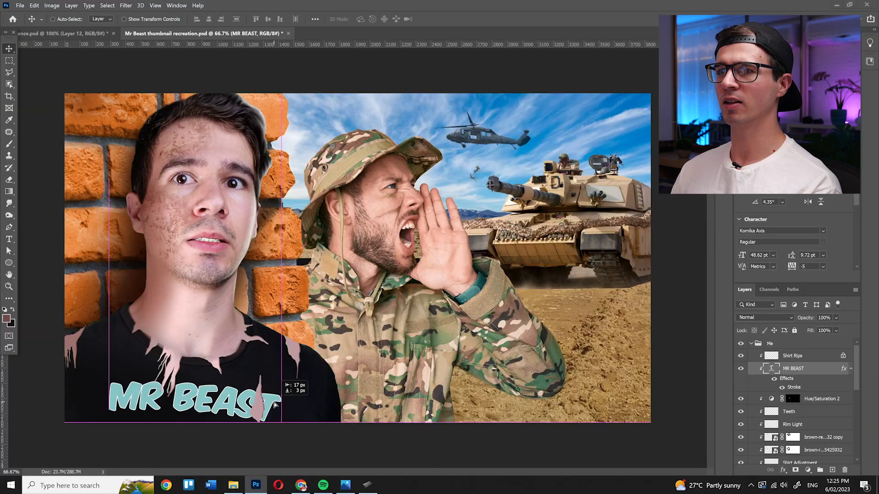
{"action": "left_click_drag", "start_coordinate": [275, 406], "coordinate": [275, 406]}
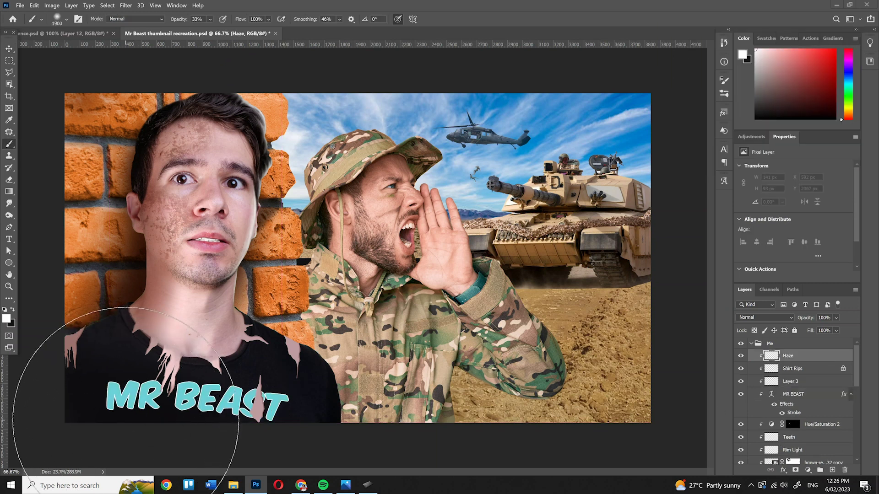
Step: Paint white haze over the shirt's lower corner on the clipped Haze layer with a soft 1900 px brush at 33% opacity
{"action": "mouse_move", "coordinate": [117, 422]}
{"action": "left_mouse_down"}
{"action": "mouse_move", "coordinate": [157, 412]}
{"action": "mouse_move", "coordinate": [153, 424]}
{"action": "mouse_move", "coordinate": [93, 434]}
{"action": "left_mouse_up"}
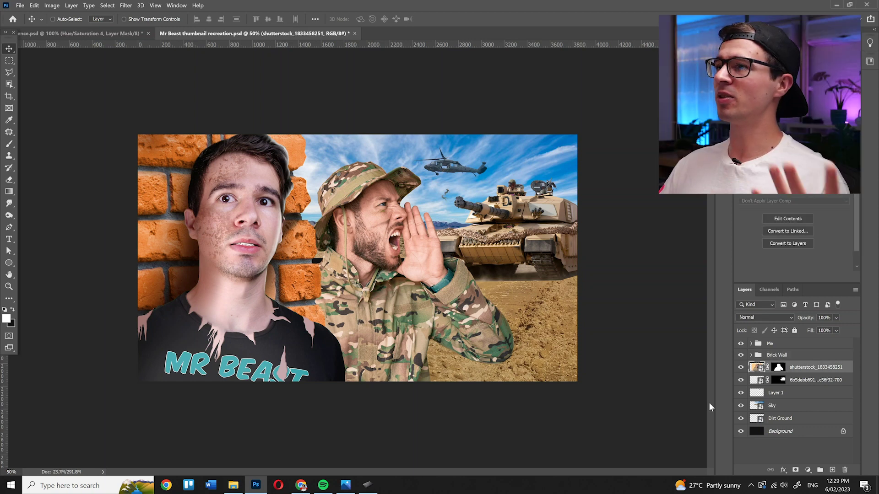
Step: Clip a Hue/Saturation adjustment to the soldier and colorize it green with hue 65, saturation 55 and lightness -8
{"action": "left_click", "coordinate": [808, 471]}
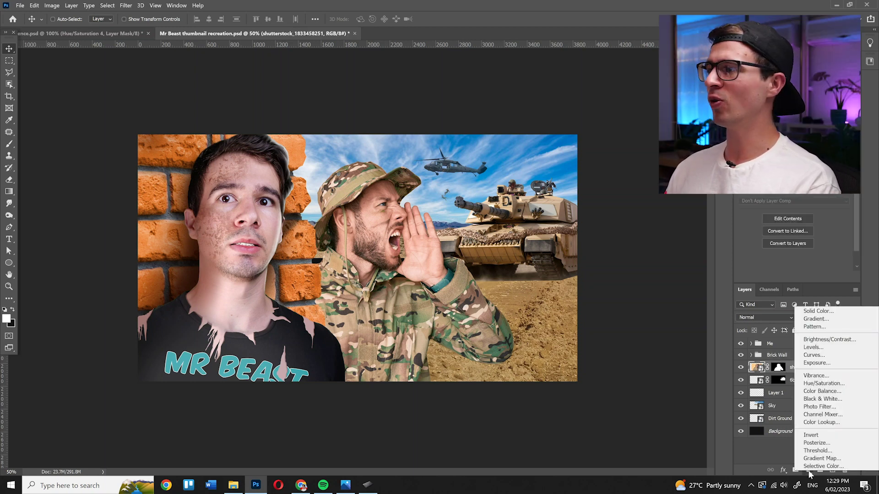
{"action": "left_click", "coordinate": [831, 384]}
{"action": "left_click", "coordinate": [791, 277]}
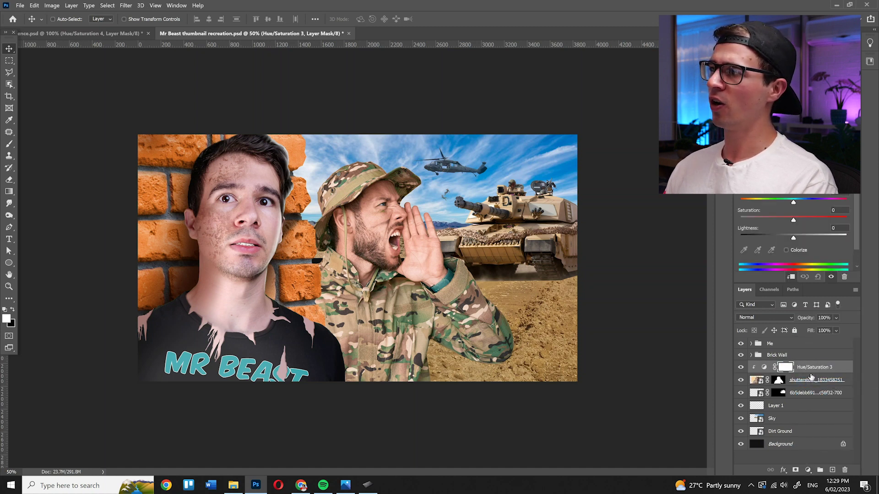
{"action": "left_click", "coordinate": [785, 250]}
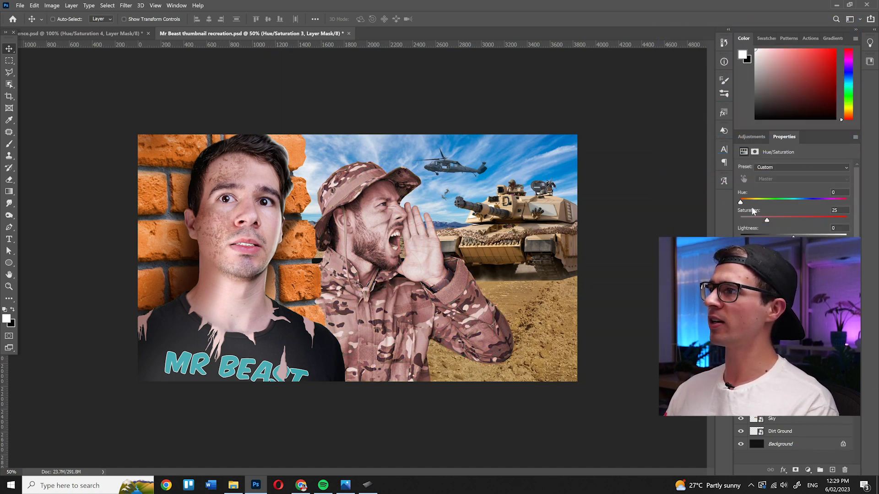
{"action": "mouse_move", "coordinate": [743, 203]}
{"action": "left_mouse_down"}
{"action": "mouse_move", "coordinate": [799, 221]}
{"action": "mouse_move", "coordinate": [760, 204]}
{"action": "left_mouse_up"}
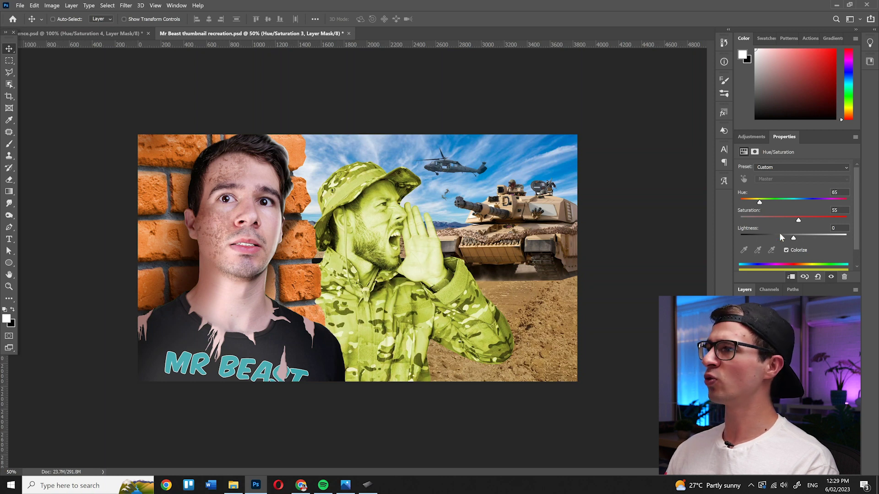
{"action": "left_click_drag", "start_coordinate": [793, 239], "coordinate": [789, 239]}
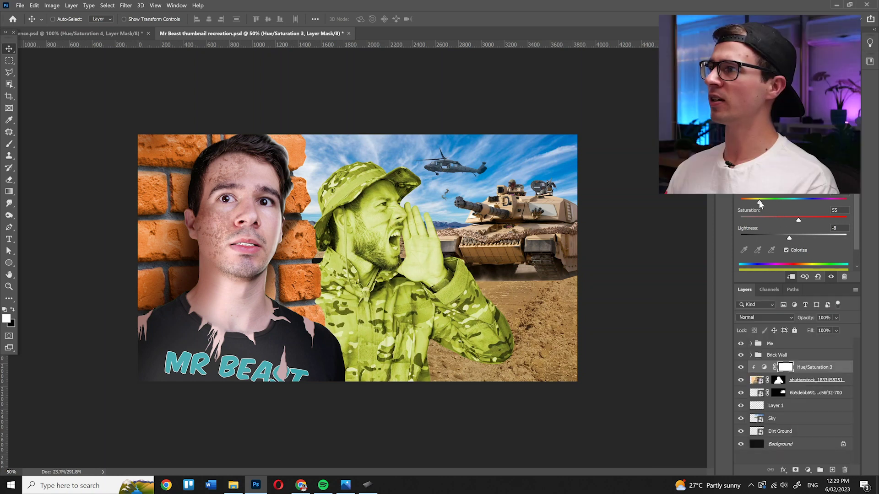
{"action": "left_click", "coordinate": [786, 367]}
{"action": "key", "text": "ctrl+i"}
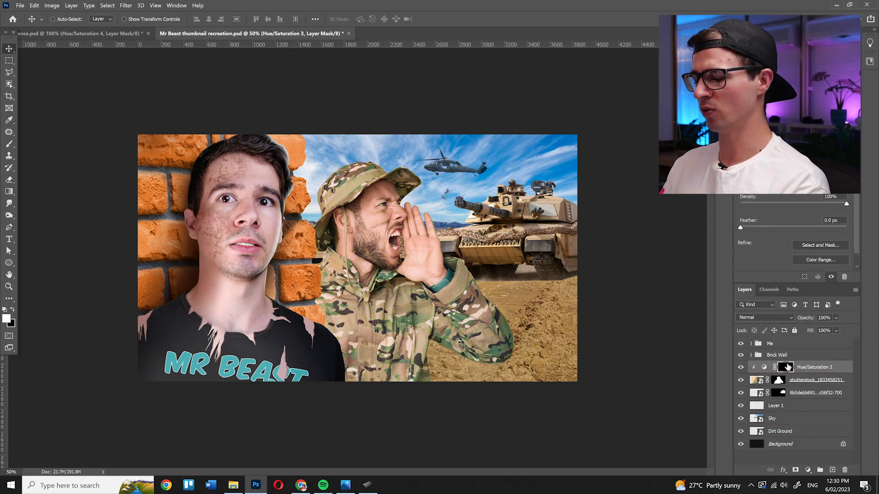
{"action": "key", "text": "ctrl+i"}
Step: Mask the green colorize off the soldier's face, neck and hand with a soft black brush of 175 px at full opacity
{"action": "key", "text": "ctrl+1"}
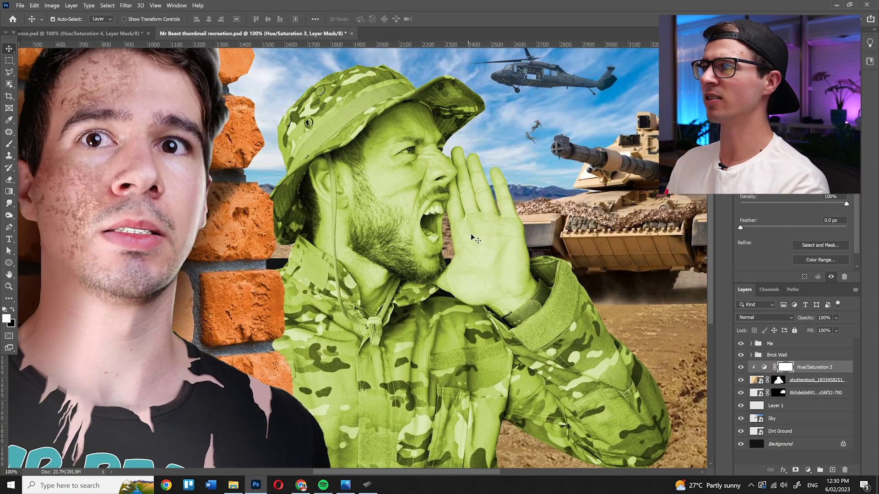
{"action": "key", "text": "b"}
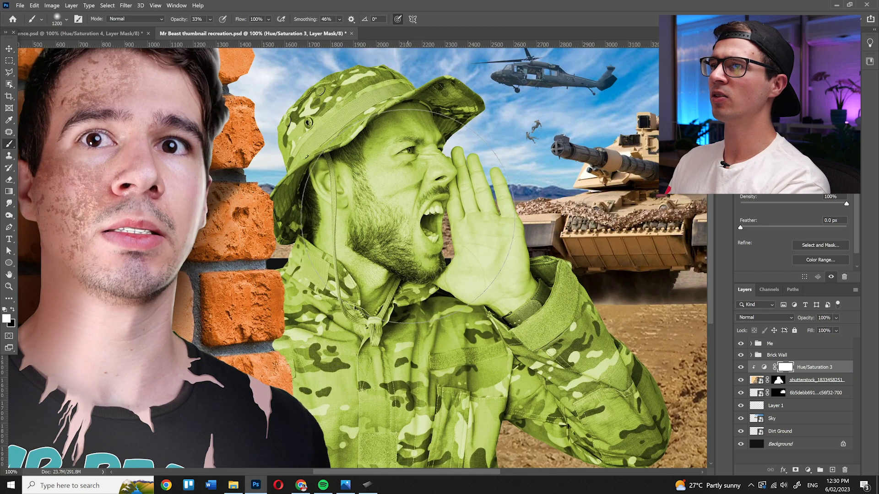
{"action": "key", "text": "bracketleft"}
{"action": "key", "text": "bracketleft"}
{"action": "key", "text": "bracketleft"}
{"action": "key", "text": "bracketleft"}
{"action": "key", "text": "bracketleft"}
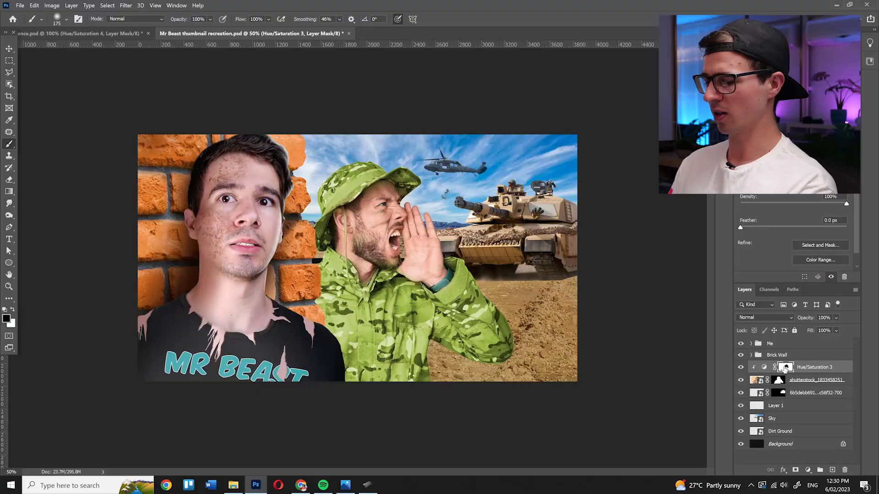
Step: Refine the Hue/Saturation mask around the beard and neck, and paint the dark and light camouflage patches out with a 45 px brush
{"action": "key", "text": "ctrl+plus"}
{"action": "key", "text": "ctrl+plus"}
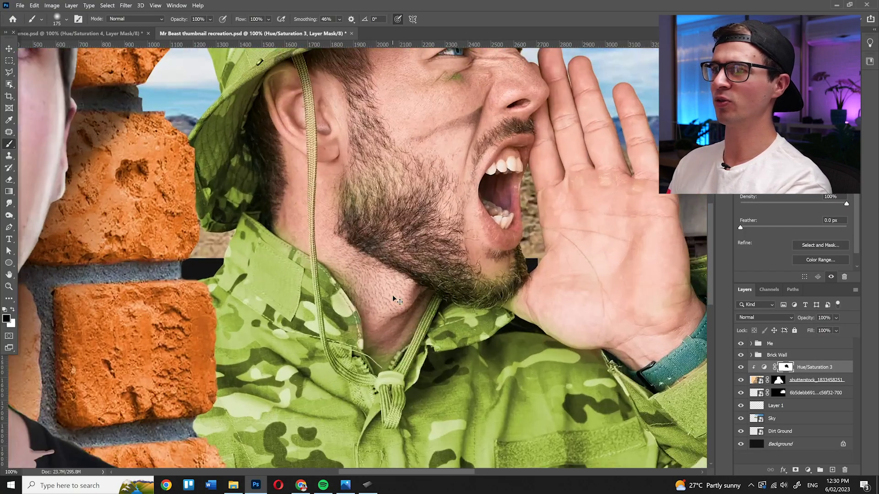
{"action": "left_click_drag", "start_coordinate": [264, 348], "coordinate": [253, 222]}
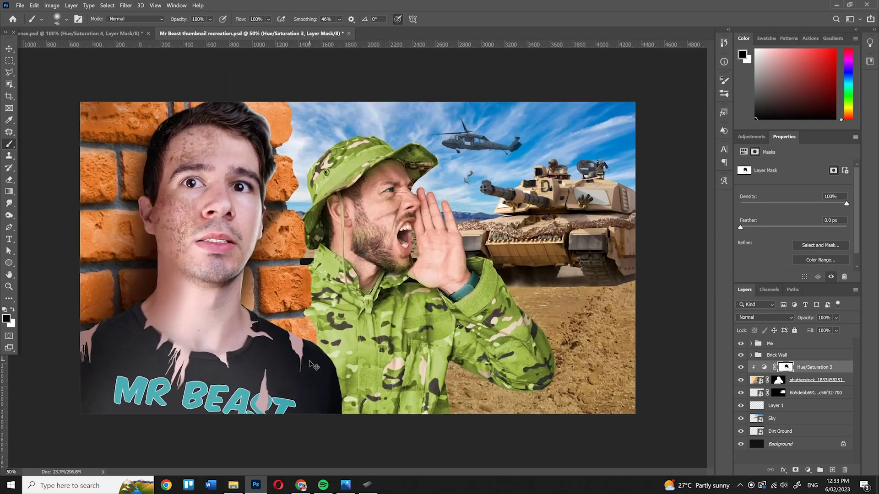
Step: Add a dark brown Solid Color fill layer above the soldier's Hue/Saturation adjustment
{"action": "key", "text": "ctrl+plus"}
{"action": "key", "text": "ctrl+minus"}
{"action": "left_click", "coordinate": [808, 471]}
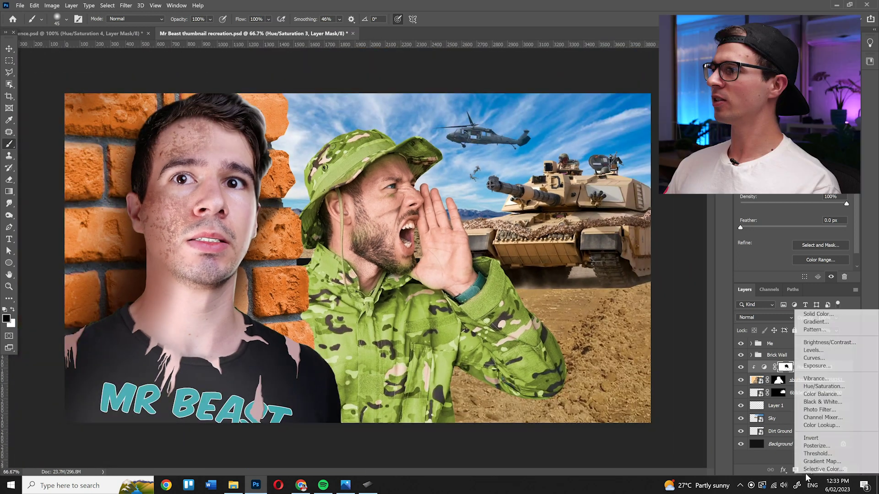
{"action": "left_click", "coordinate": [821, 315]}
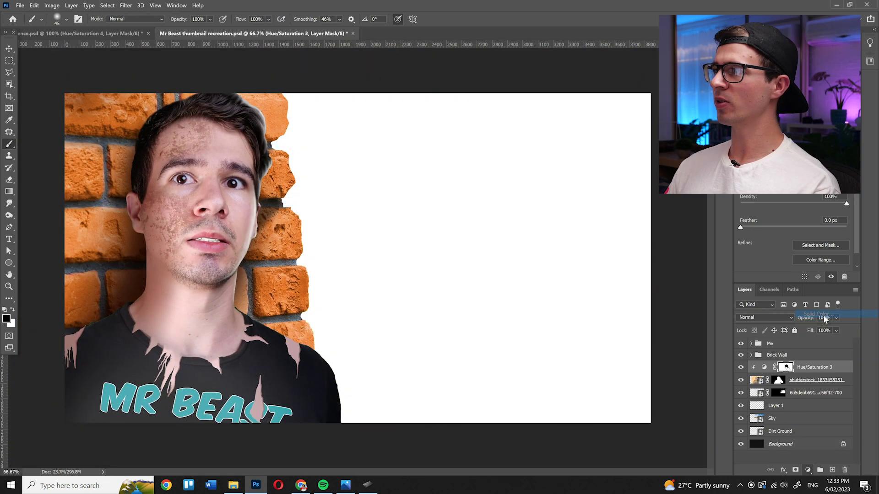
{"action": "left_click_drag", "start_coordinate": [766, 337], "coordinate": [765, 361]}
{"action": "left_click", "coordinate": [688, 352]}
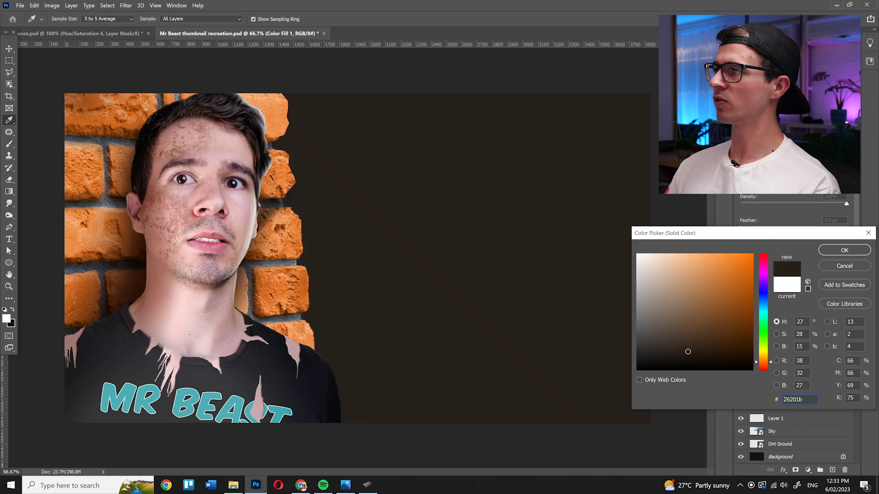
{"action": "left_click_drag", "start_coordinate": [689, 354], "coordinate": [691, 353]}
{"action": "left_click", "coordinate": [845, 251]}
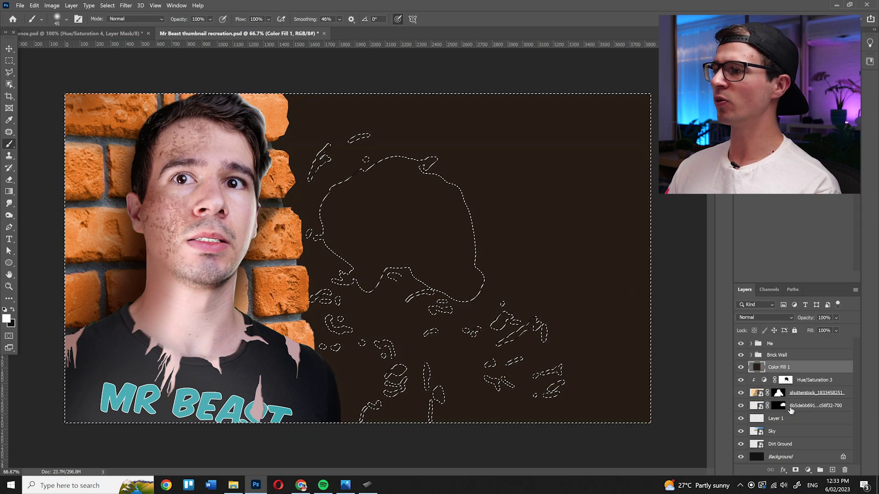
Step: Mask the brown fill to the camouflage patches using the Hue/Saturation mask selection, and paint the fill off the soldier's face and hand
{"action": "left_click", "coordinate": [797, 473], "text": "alt"}
{"action": "key", "text": "ctrl+i"}
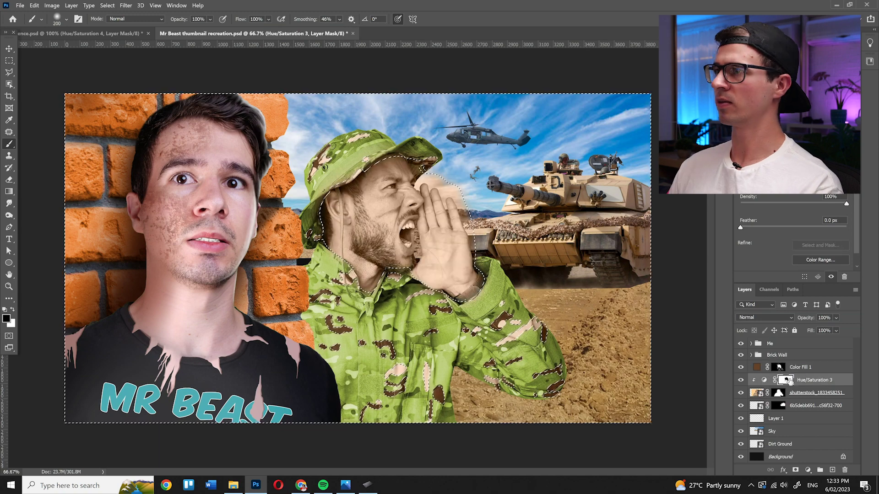
{"action": "left_click", "coordinate": [778, 367]}
{"action": "left_click_drag", "start_coordinate": [458, 257], "coordinate": [394, 219]}
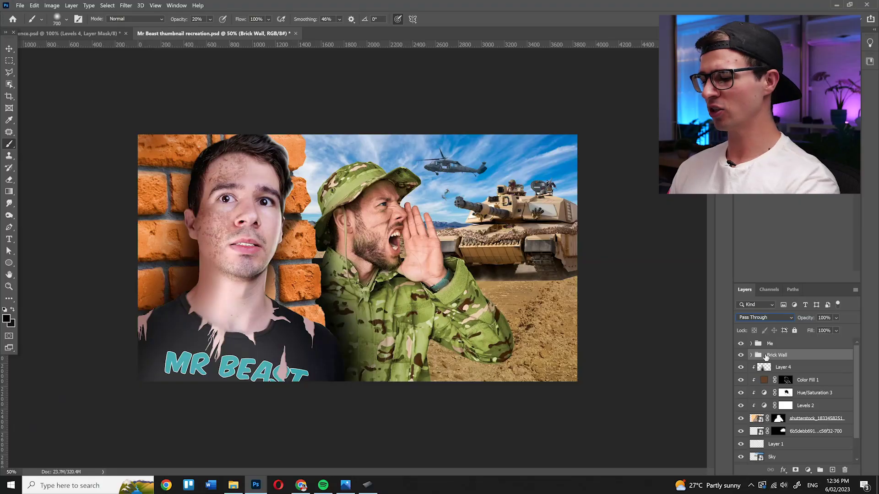
Step: Duplicate the Brick Wall group and shift the copy sideways toward the soldier
{"action": "key", "text": "ctrl+j"}
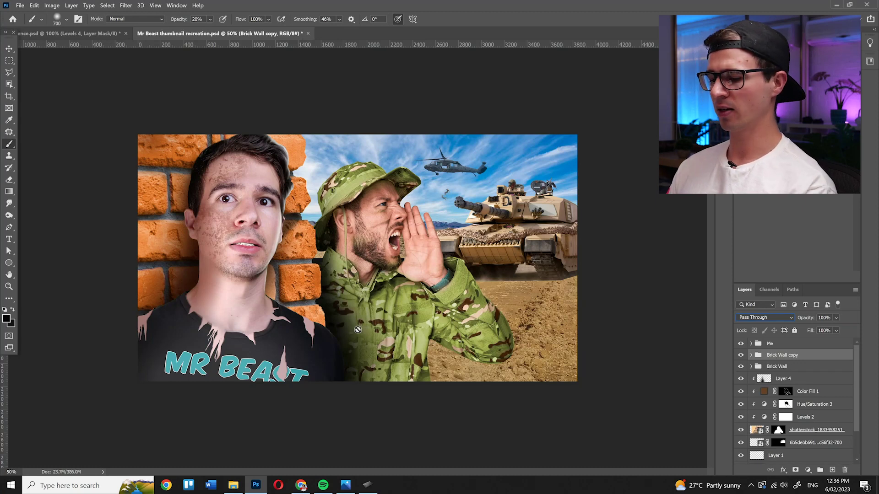
{"action": "key", "text": "v"}
{"action": "left_click_drag", "start_coordinate": [298, 307], "coordinate": [321, 308]}
Step: Outline the lower bricks beside the portrait's shoulder with the Polygonal Lasso and mask the Brick Wall copy to them
{"action": "key", "text": "ctrl+plus"}
{"action": "key", "text": "l"}
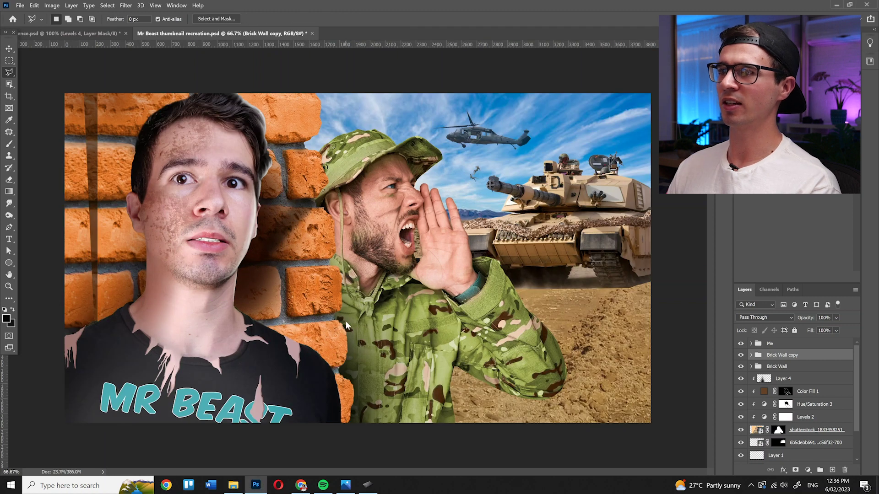
{"action": "double_click", "coordinate": [234, 337]}
{"action": "left_click", "coordinate": [798, 470]}
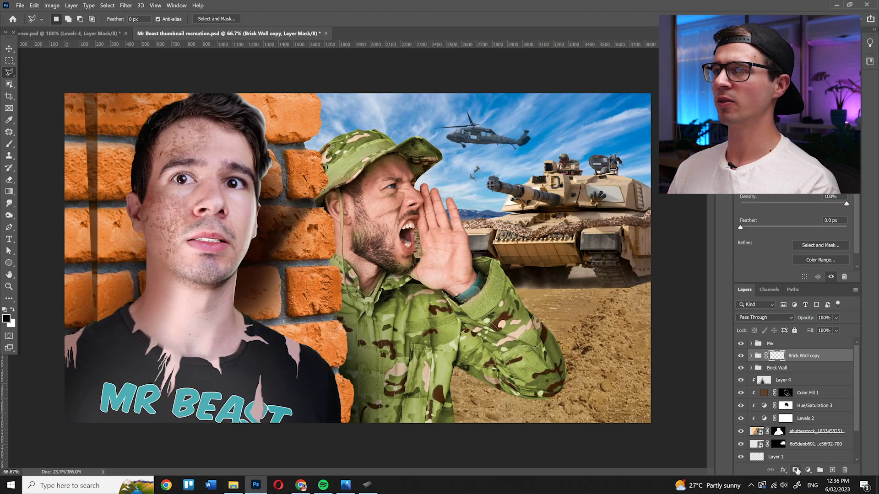
Step: Free Transform the masked Brick Wall copy to position its lower bricks beyond the portrait's shoulder
{"action": "key", "text": "ctrl+t"}
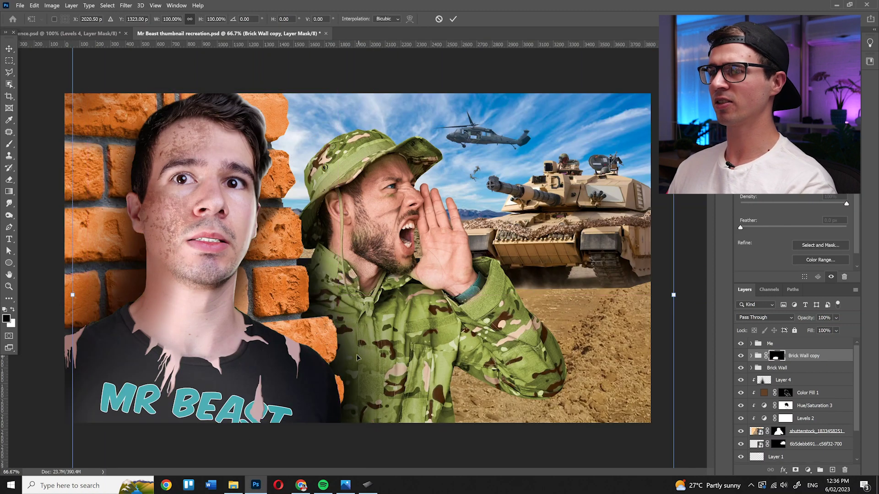
{"action": "left_click_drag", "start_coordinate": [610, 331], "coordinate": [470, 351]}
{"action": "key", "text": "Return"}
{"action": "key", "text": "l"}
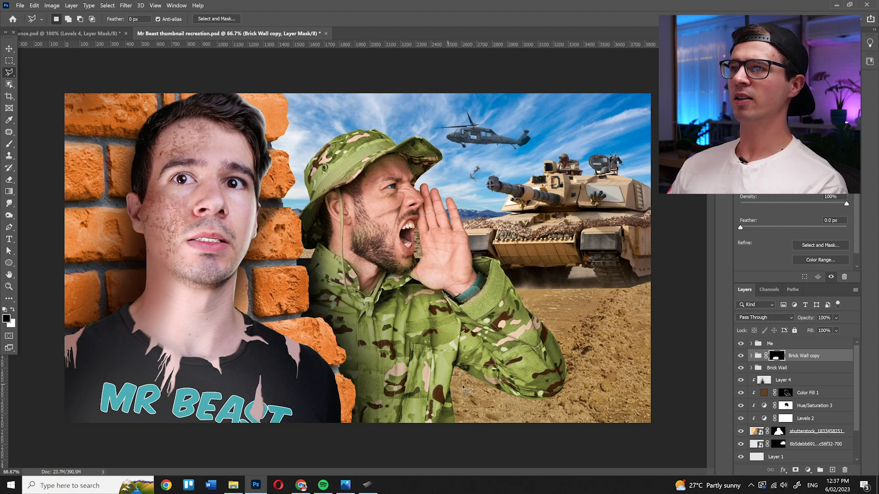
{"action": "key", "text": "ctrl+minus"}
{"action": "key", "text": "ctrl+minus"}
{"action": "key", "text": "ctrl+minus"}
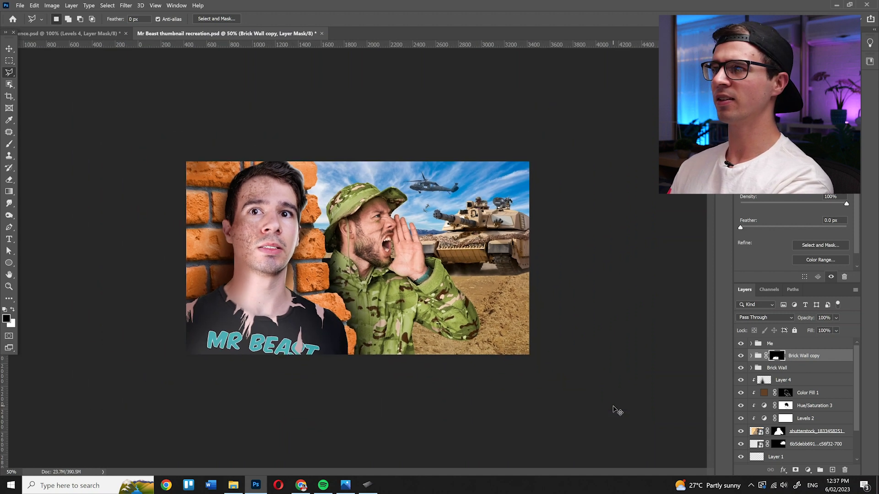
{"action": "key", "text": "ctrl+plus"}
{"action": "key", "text": "ctrl+plus"}
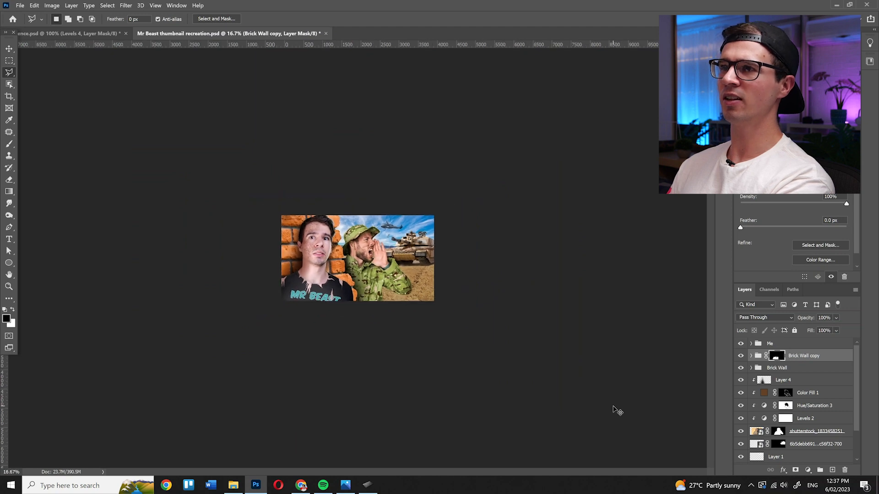
{"action": "key", "text": "ctrl+plus"}
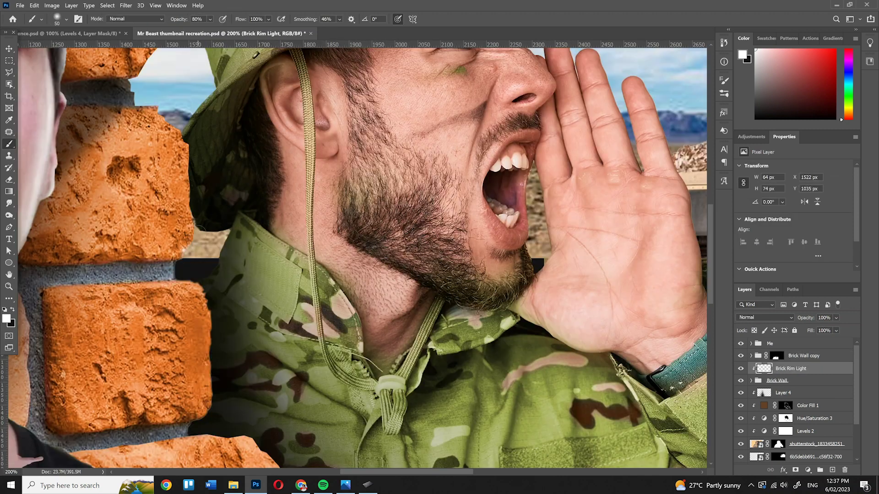
Step: Paint a thin white rim light along the outer edges of the bricks beside the soldier on the Brick Rim Light layer
{"action": "key", "text": "bracketleft"}
{"action": "key", "text": "bracketleft"}
{"action": "key", "text": "bracketleft"}
{"action": "left_click_drag", "start_coordinate": [170, 126], "coordinate": [184, 312]}
{"action": "left_click_drag", "start_coordinate": [184, 216], "coordinate": [166, 172]}
{"action": "left_click_drag", "start_coordinate": [161, 102], "coordinate": [210, 228]}
{"action": "left_click_drag", "start_coordinate": [210, 181], "coordinate": [218, 169]}
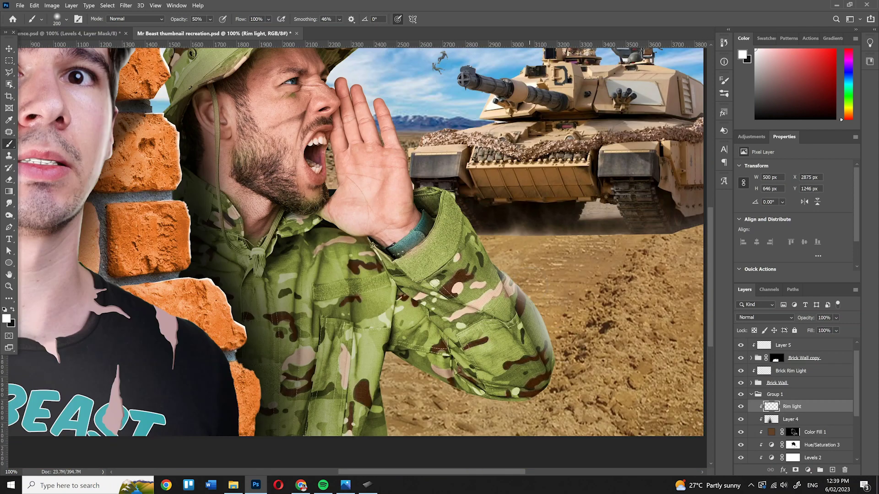
Step: Paint a soft white highlight along the soldier's raised sleeve on the Rim light layer at 50% opacity and switch to the Smudge tool
{"action": "left_click_drag", "start_coordinate": [527, 320], "coordinate": [468, 200]}
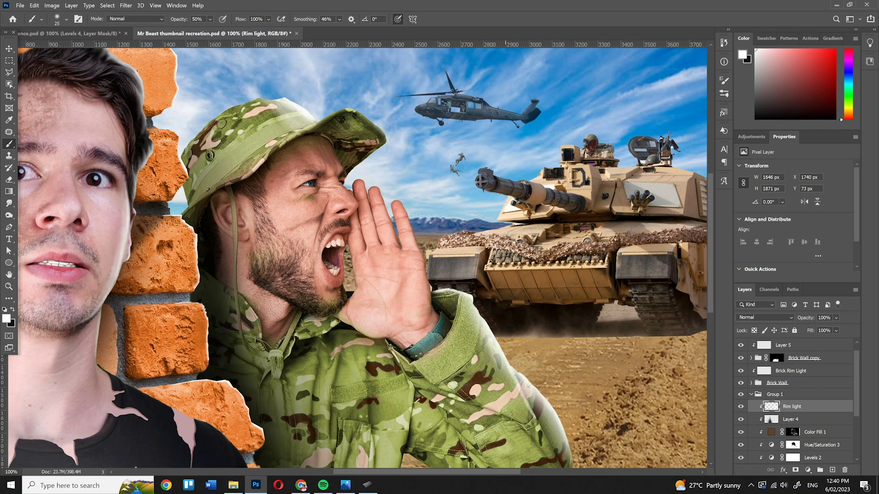
{"action": "left_click", "coordinate": [9, 203]}
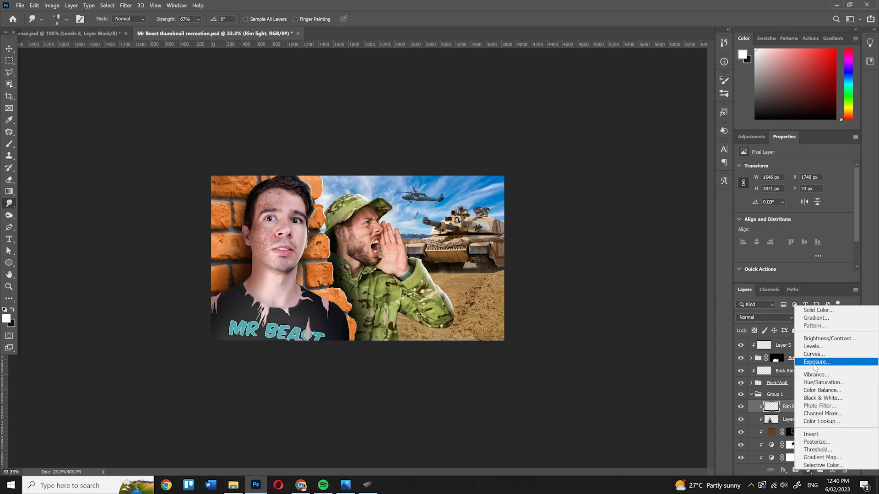
Step: Add a Curves adjustment above the Rim light layer, clip it to the soldier, and adjust its curve
{"action": "left_click", "coordinate": [819, 356]}
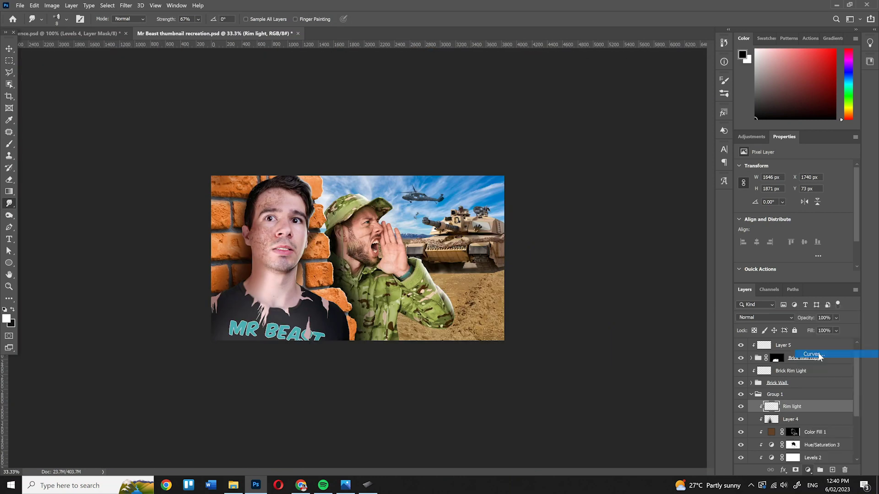
{"action": "left_click", "coordinate": [802, 413], "text": "alt"}
{"action": "left_click_drag", "start_coordinate": [839, 194], "coordinate": [836, 193]}
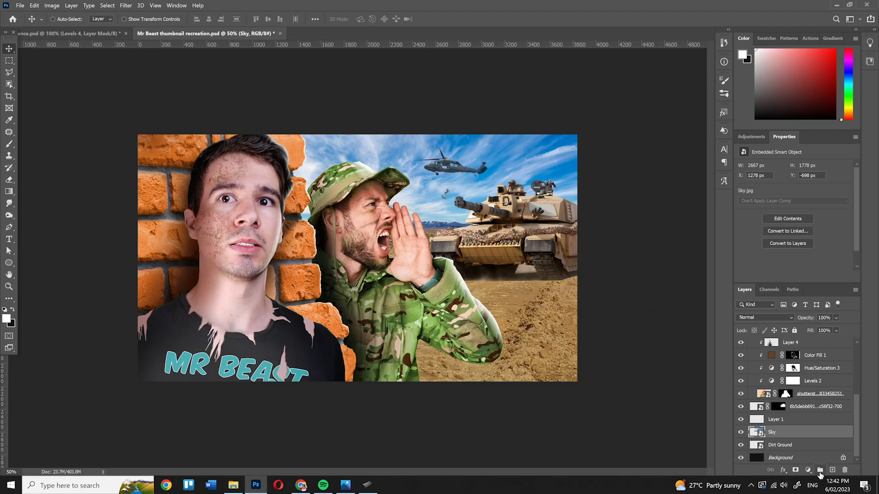
Step: Add a Levels adjustment above the Sky layer and use it to lighten the sky
{"action": "left_click", "coordinate": [809, 470]}
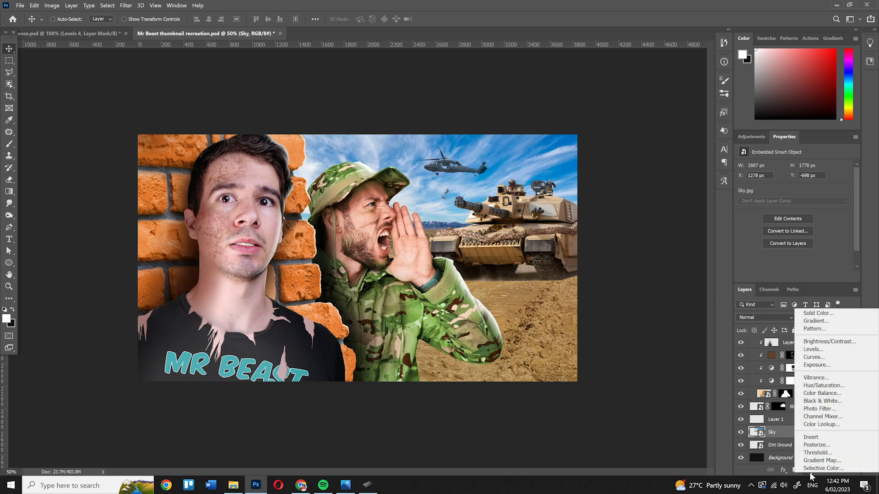
{"action": "left_click", "coordinate": [813, 349]}
{"action": "left_click_drag", "start_coordinate": [759, 243], "coordinate": [776, 242]}
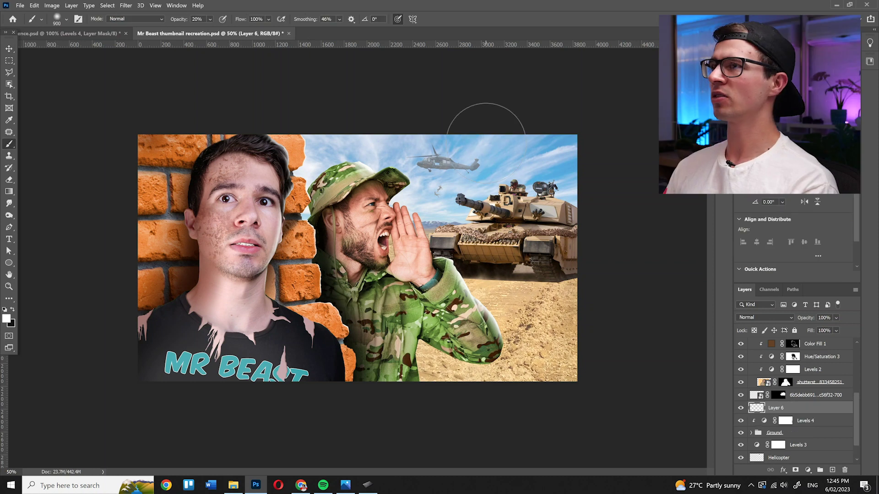
Step: Dab a soft white sun glow into the upper sky on Layer 6 at 20% opacity and reduce the brush size to 175
{"action": "left_click", "coordinate": [486, 142]}
{"action": "left_click", "coordinate": [489, 139]}
{"action": "key", "text": "bracketleft"}
{"action": "key", "text": "bracketleft"}
{"action": "key", "text": "bracketleft"}
{"action": "key", "text": "bracketleft"}
{"action": "key", "text": "bracketleft"}
{"action": "key", "text": "bracketleft"}
{"action": "key", "text": "bracketleft"}
{"action": "key", "text": "bracketleft"}
{"action": "key", "text": "bracketleft"}
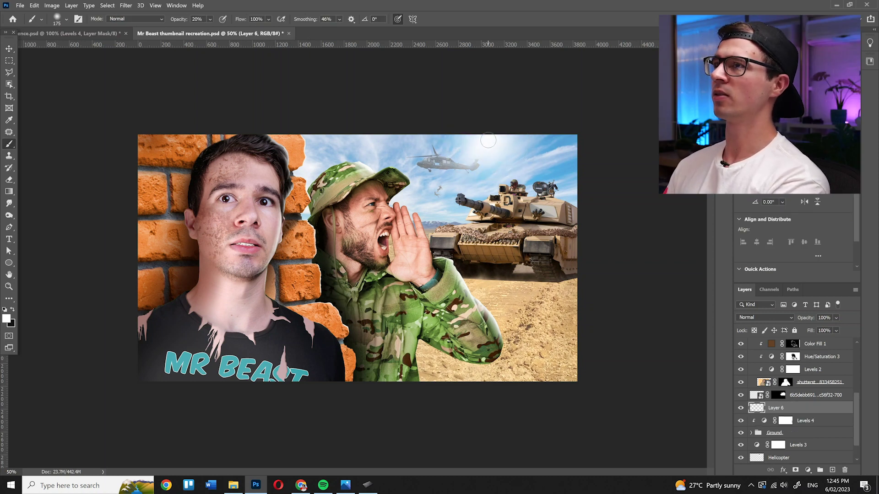
{"action": "left_click", "coordinate": [765, 317]}
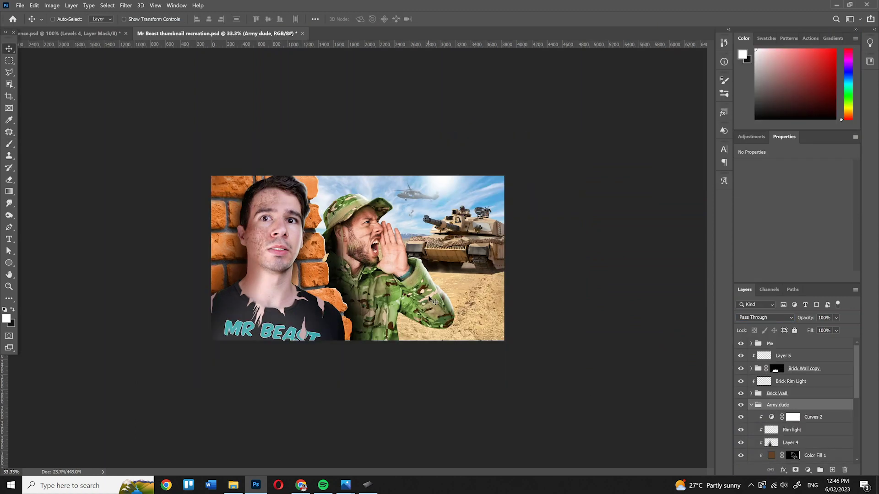
Step: Shift the Army dude group slightly toward the brick wall and raise the opacity of the soldier's Multiply shadow layer
{"action": "left_click_drag", "start_coordinate": [428, 298], "coordinate": [427, 298]}
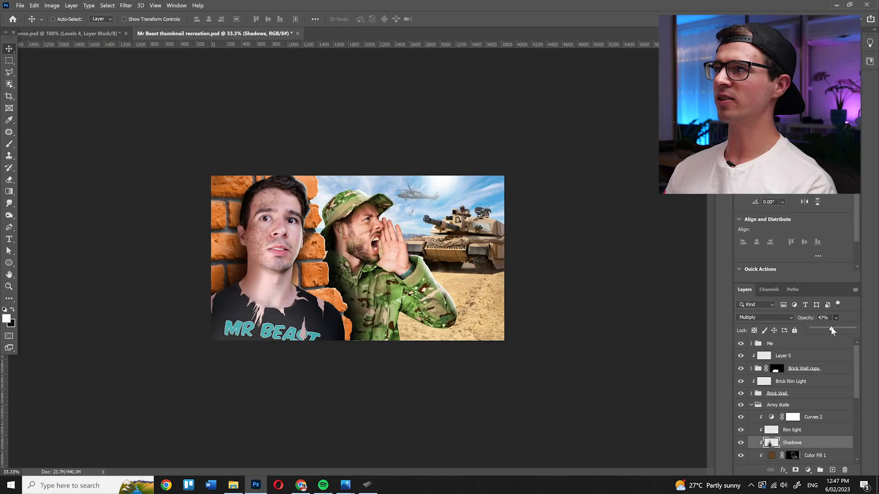
{"action": "left_click_drag", "start_coordinate": [838, 329], "coordinate": [846, 331]}
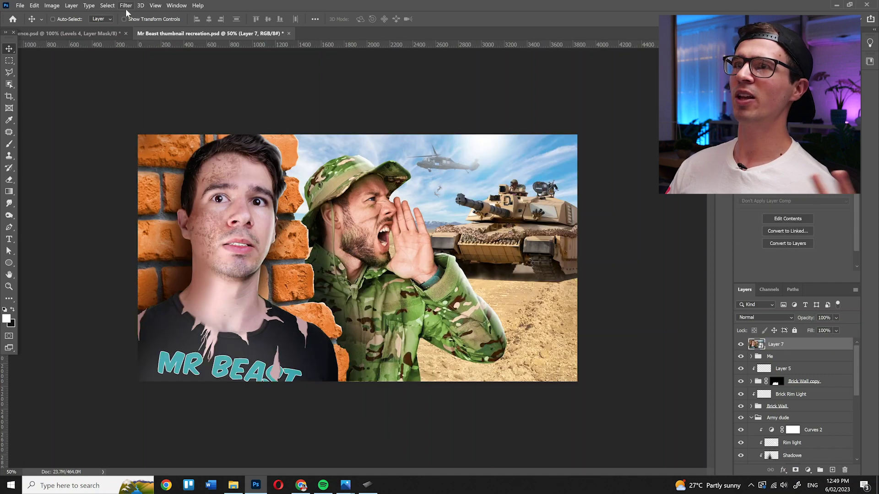
Step: Run the Camera Raw Filter on Layer 7 with slightly raised vibrance and a grain effect of 43
{"action": "left_click", "coordinate": [126, 6]}
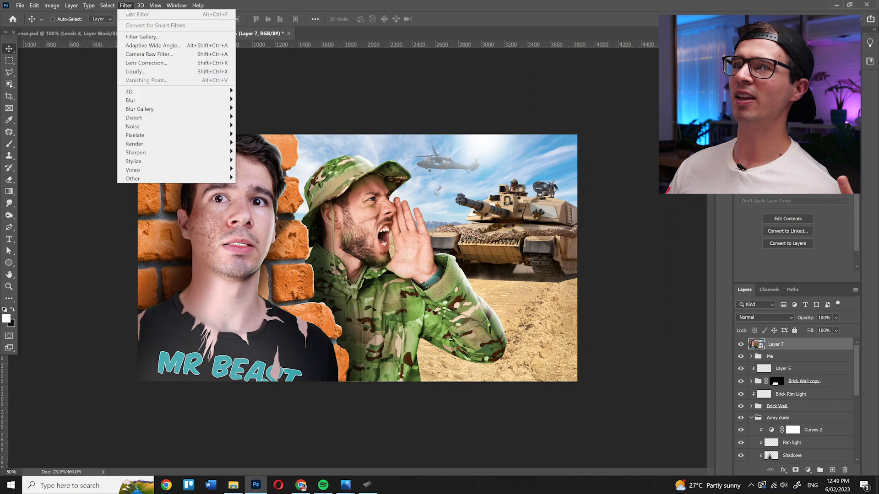
{"action": "left_click", "coordinate": [151, 54]}
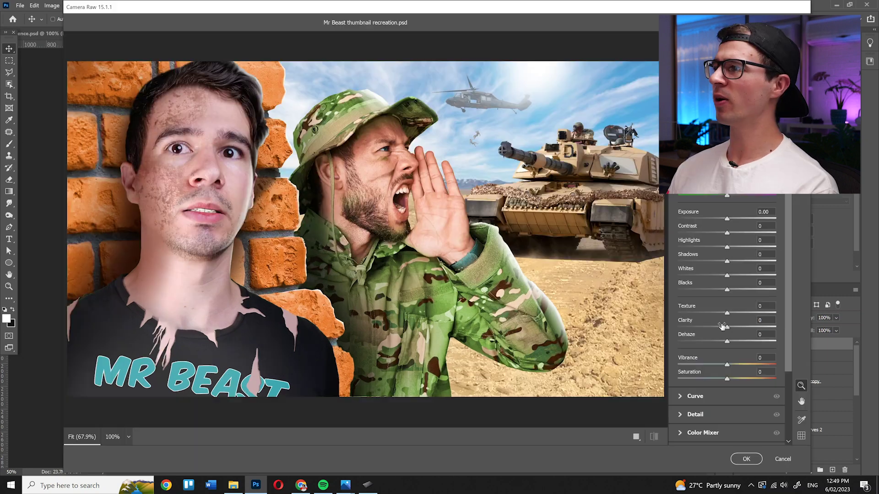
{"action": "left_click_drag", "start_coordinate": [727, 365], "coordinate": [732, 365]}
{"action": "left_click", "coordinate": [679, 414]}
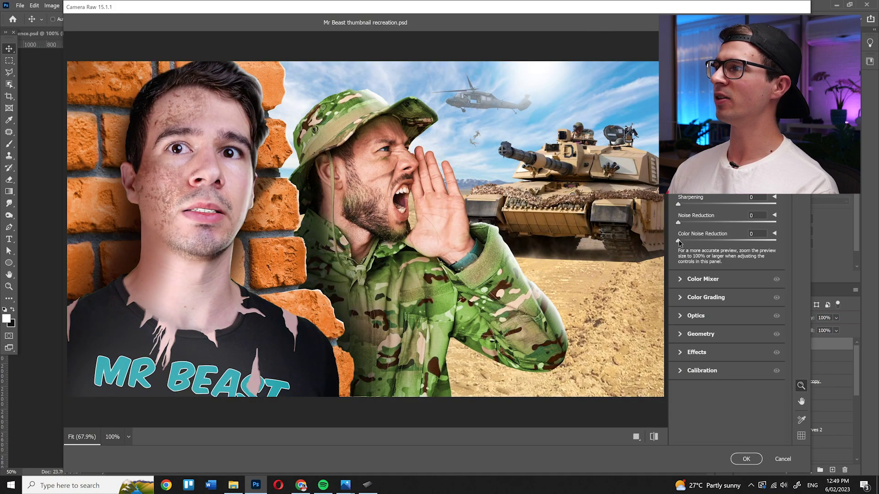
{"action": "left_click", "coordinate": [696, 352]}
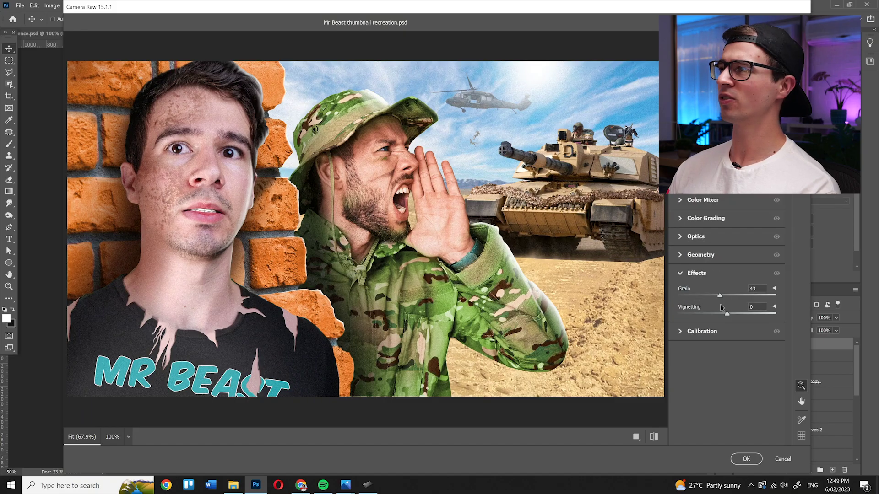